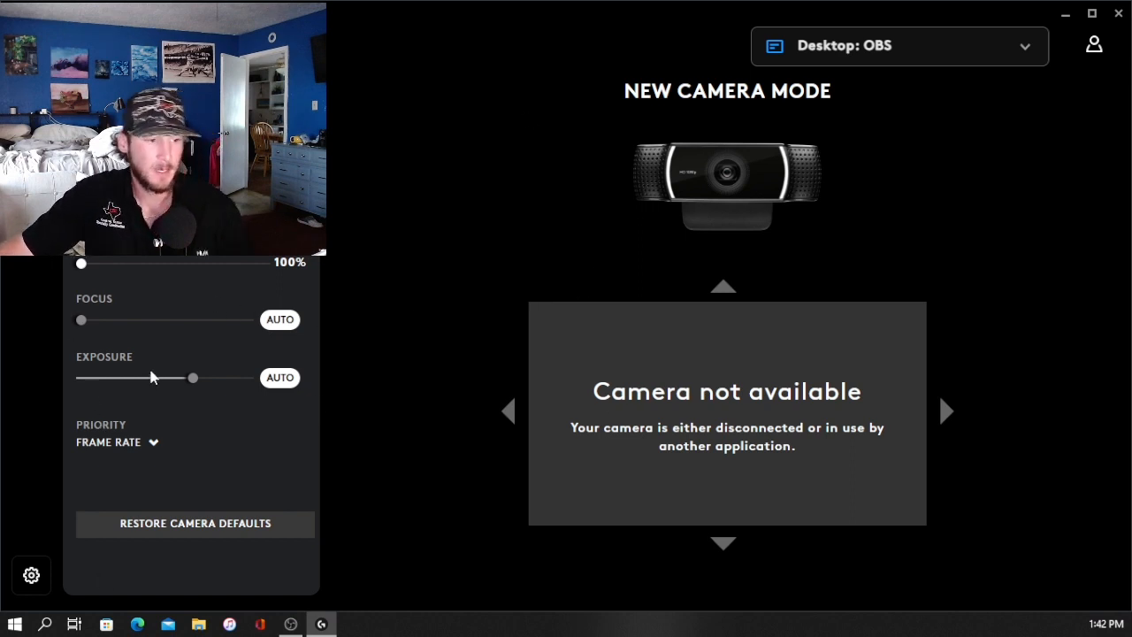
Step: Toggle the webcam's automatic focus off and back on
click(278, 322)
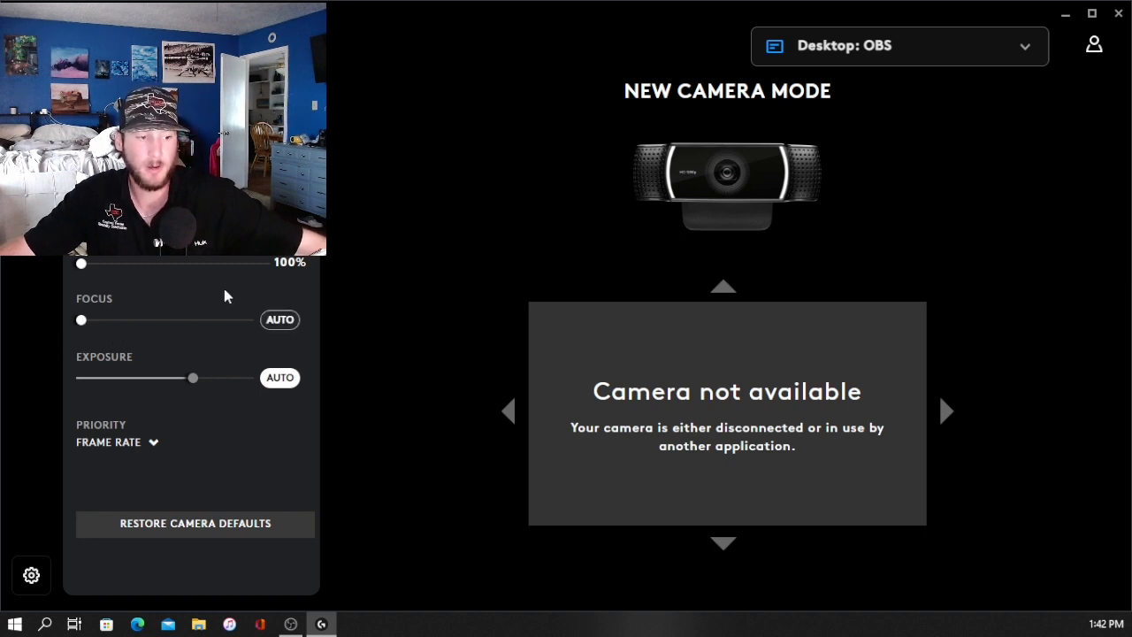
click(295, 324)
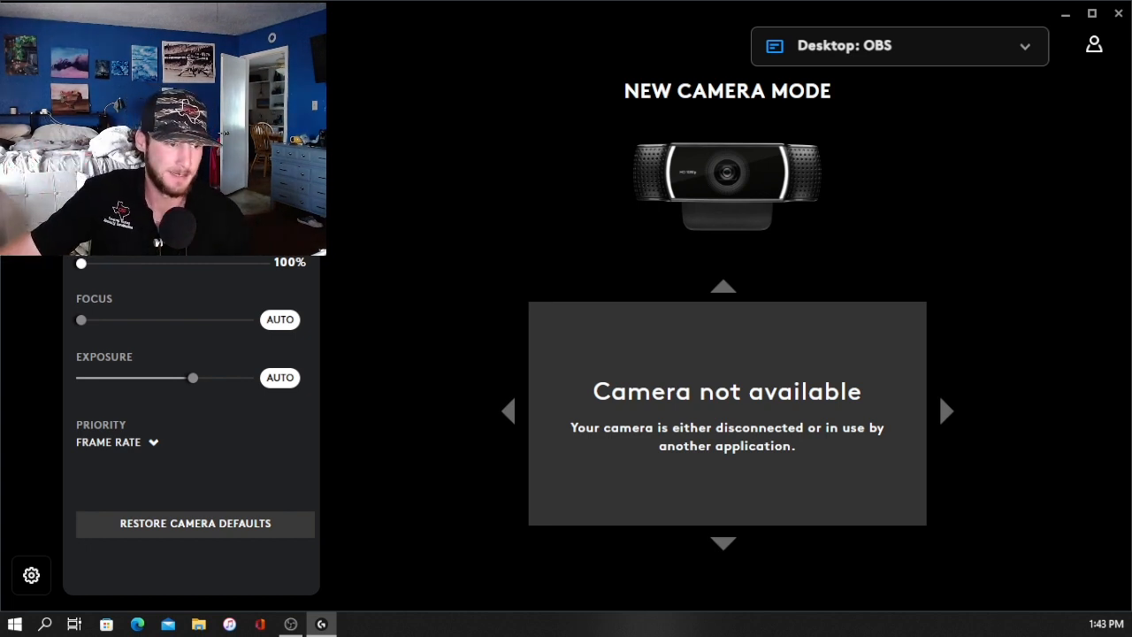
Step: Review the webcam's video adjustment settings, return to the camera settings, and close the camera app
click(31, 157)
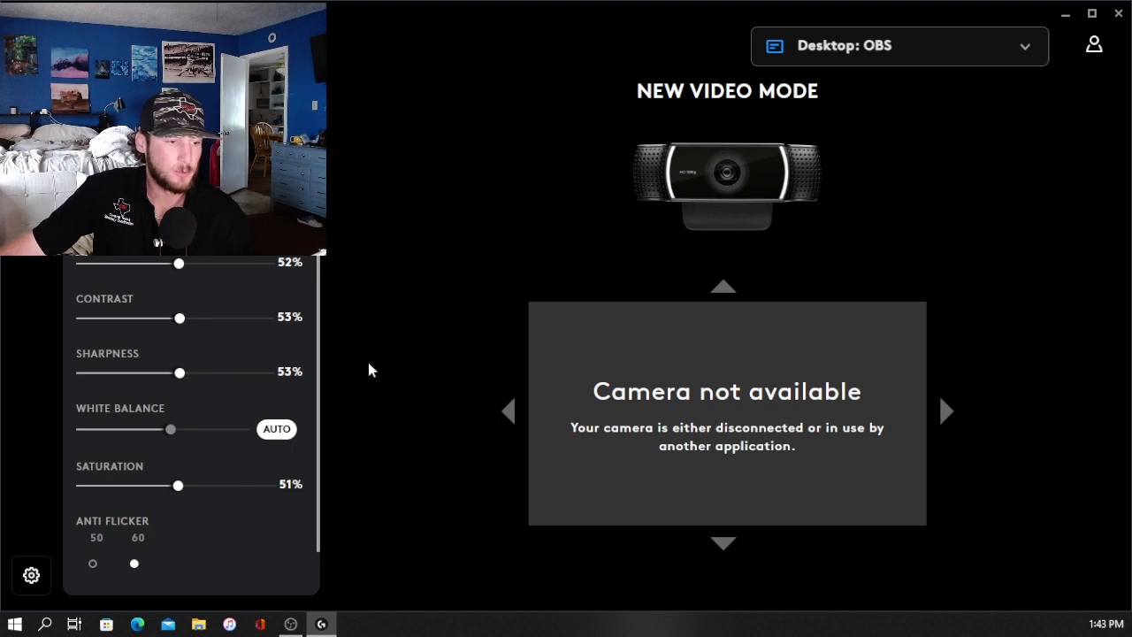
scroll(222, 339, down, 1)
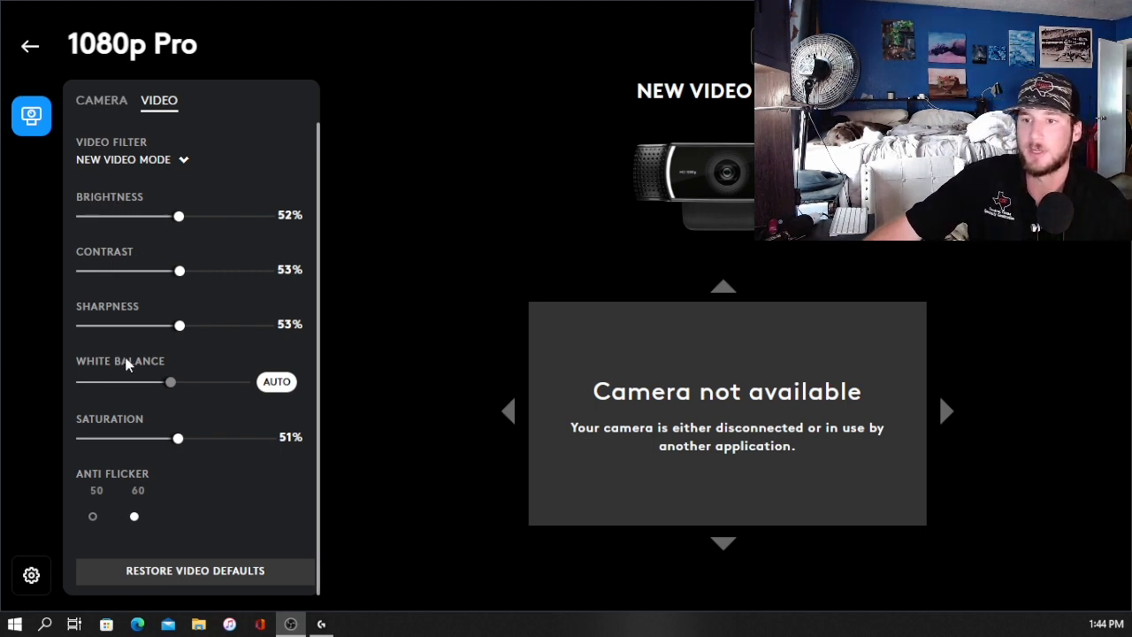
click(165, 398)
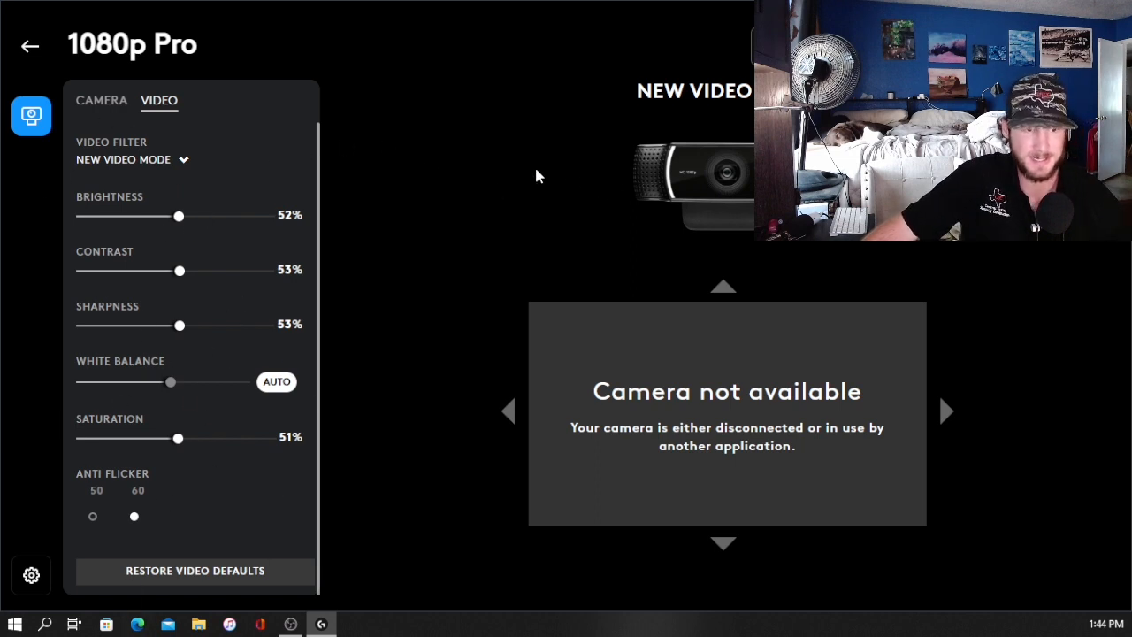
click(113, 108)
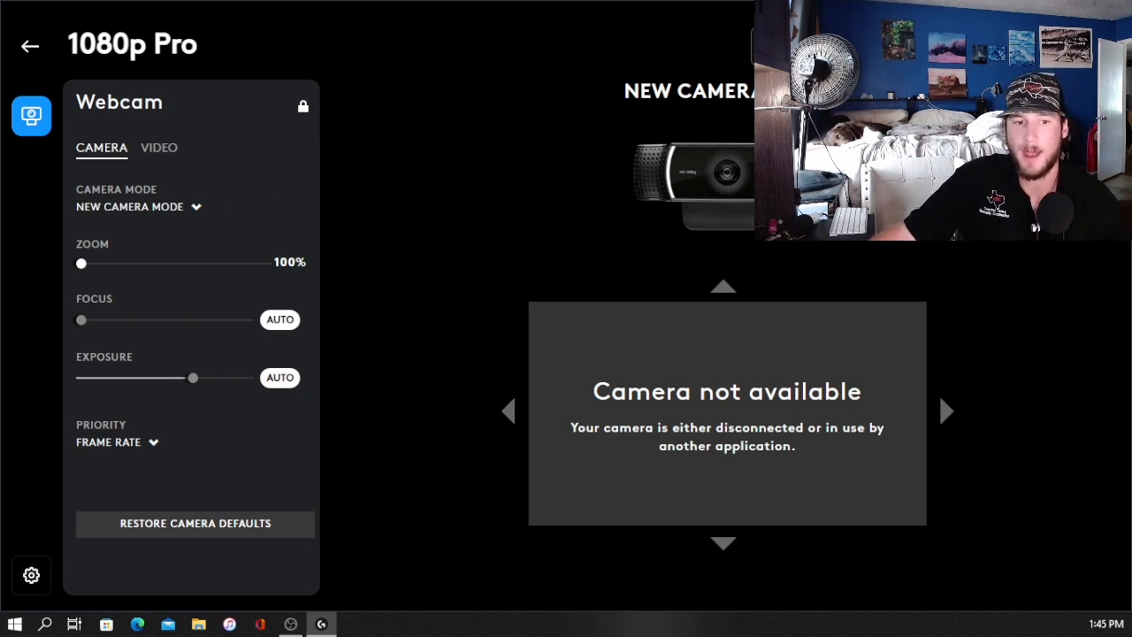
click(1115, 10)
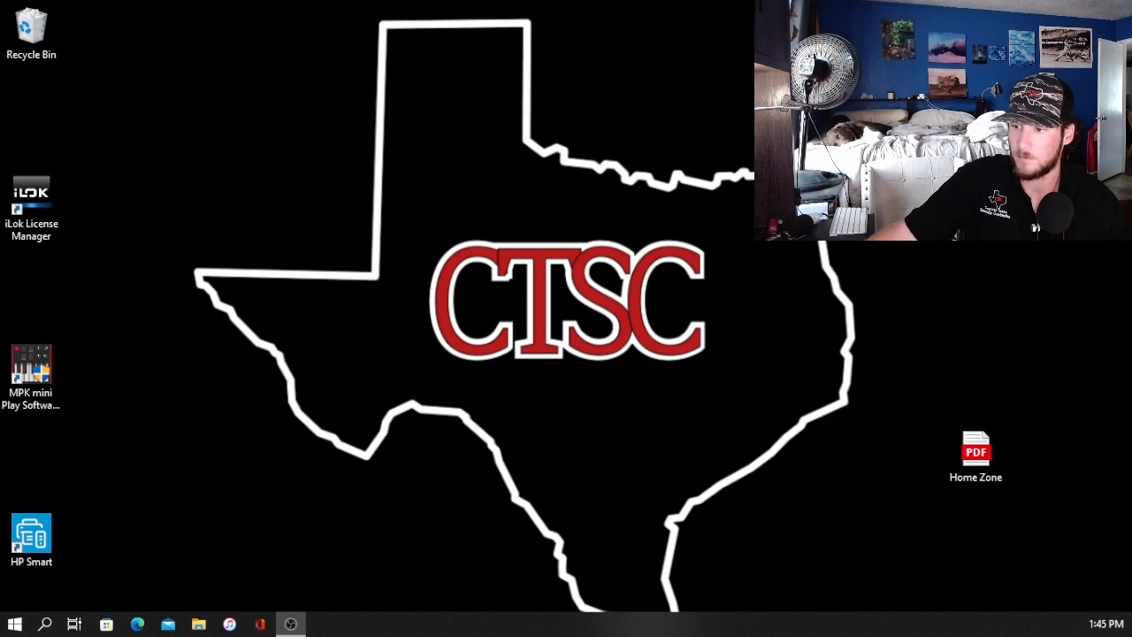
Step: Bring up the OBS Settings window and reposition it so the whole dialog is on screen
drag(0, 177, 614, 11)
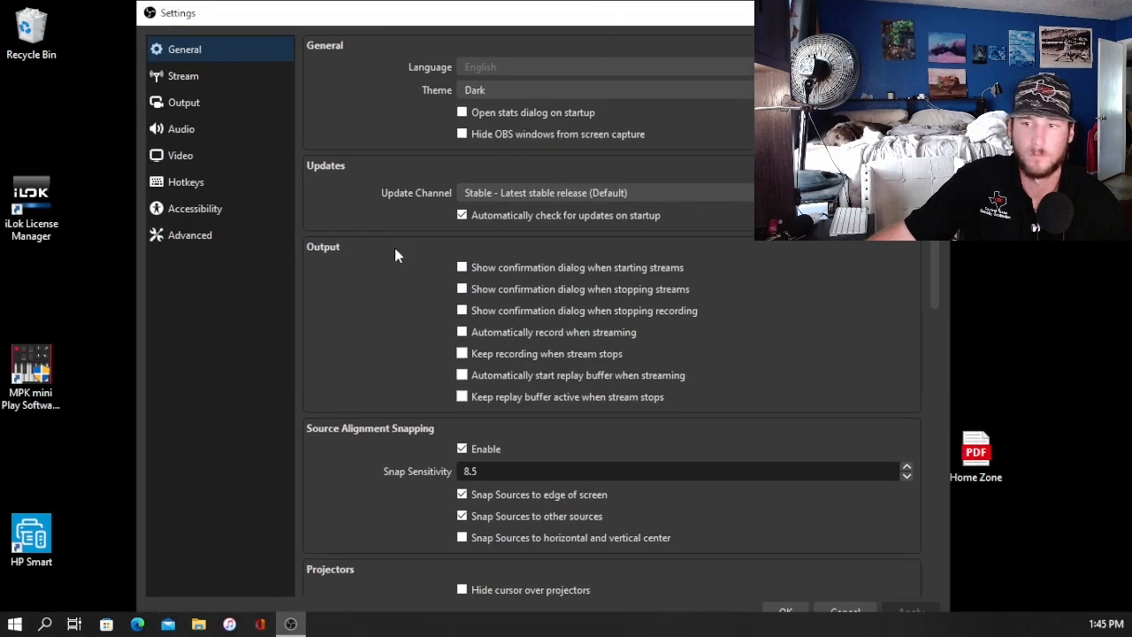
drag(362, 13, 237, 11)
drag(215, 4, 215, 11)
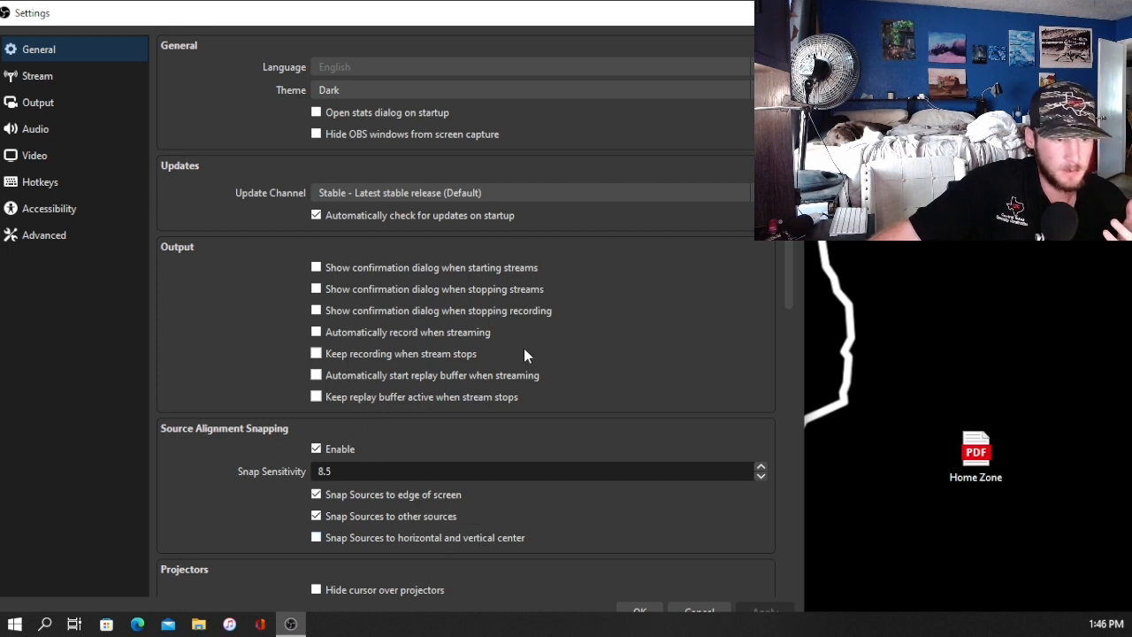
Step: Open the Output settings and resize the Settings window to show its full height
click(72, 101)
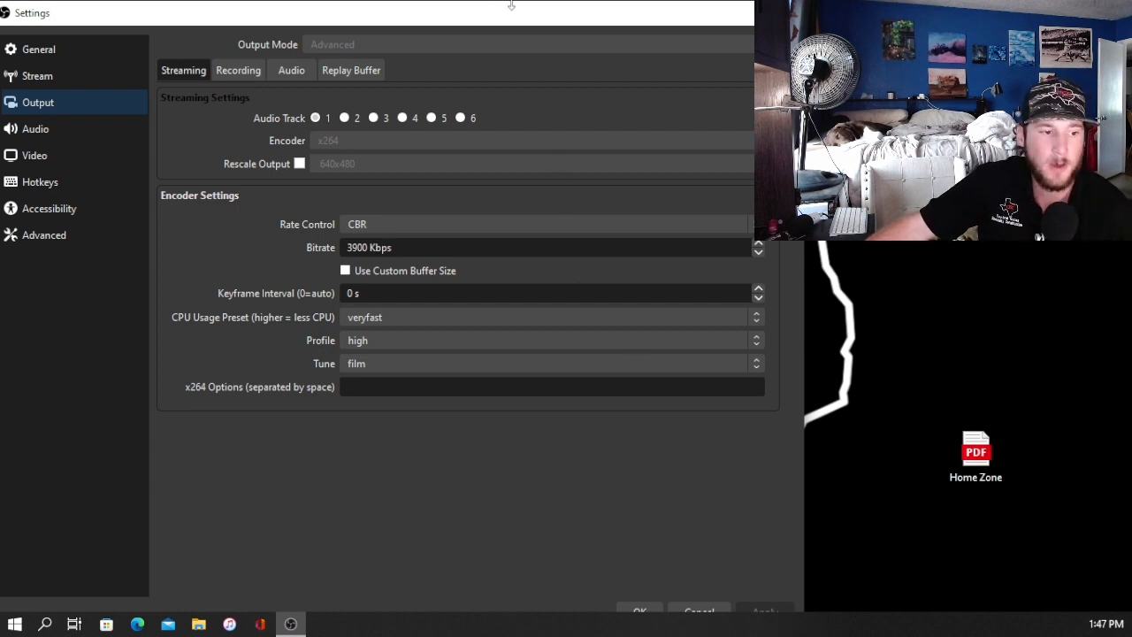
drag(507, 21, 507, 3)
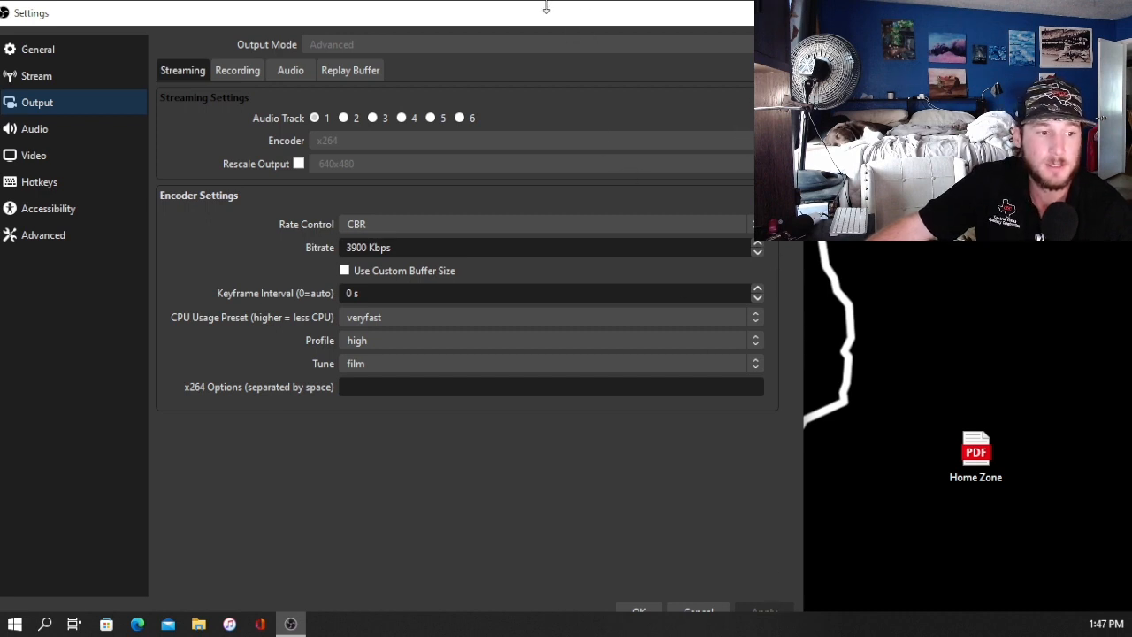
mouse_move(546, 7)
mouse_down()
mouse_move(548, 38)
mouse_move(549, 23)
mouse_up()
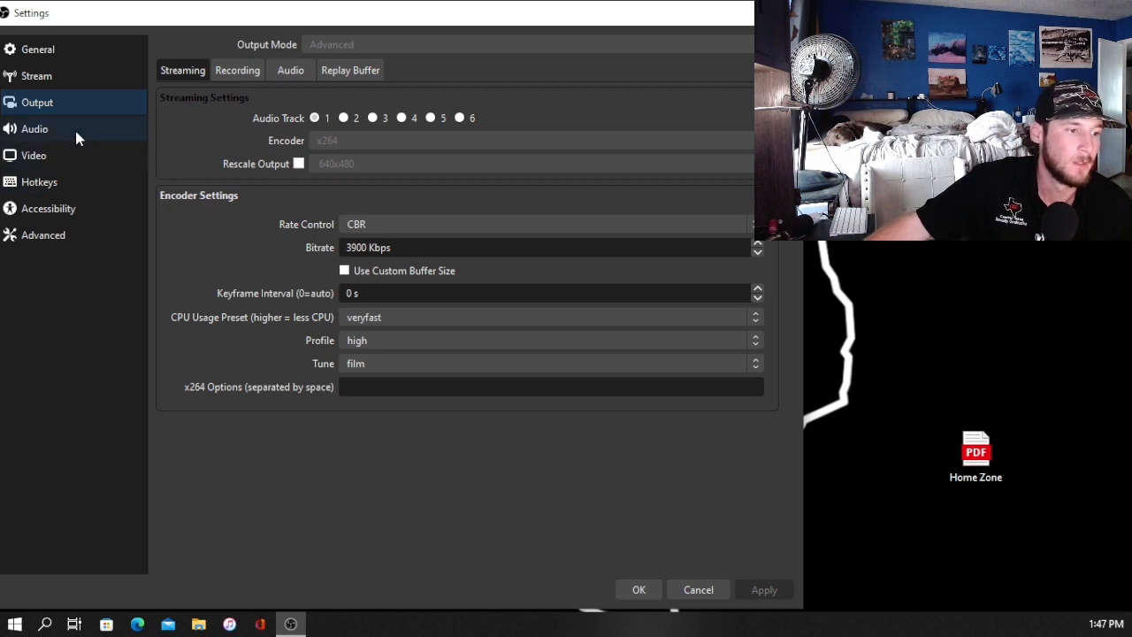
Step: Review the Stream settings and the Output section's Recording and Audio track settings
click(71, 84)
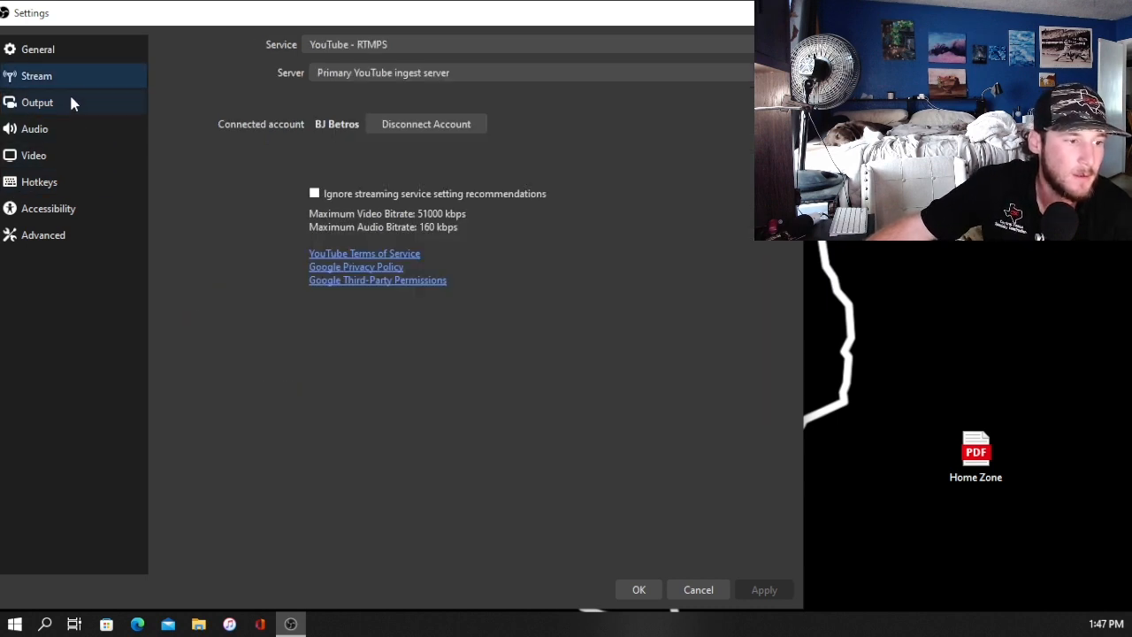
click(70, 97)
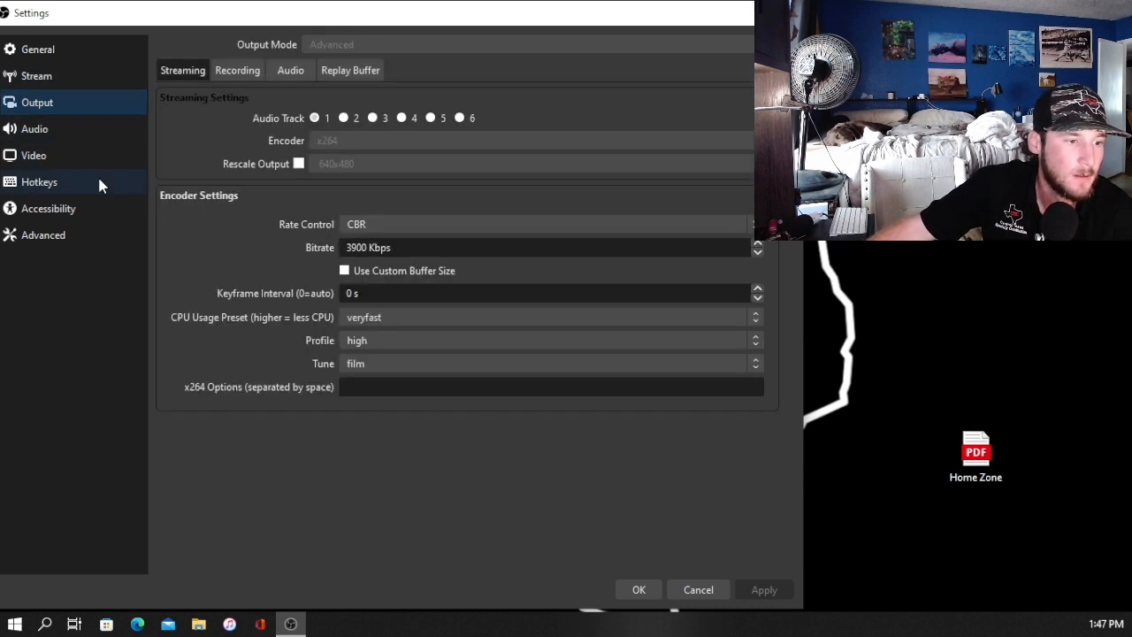
click(247, 74)
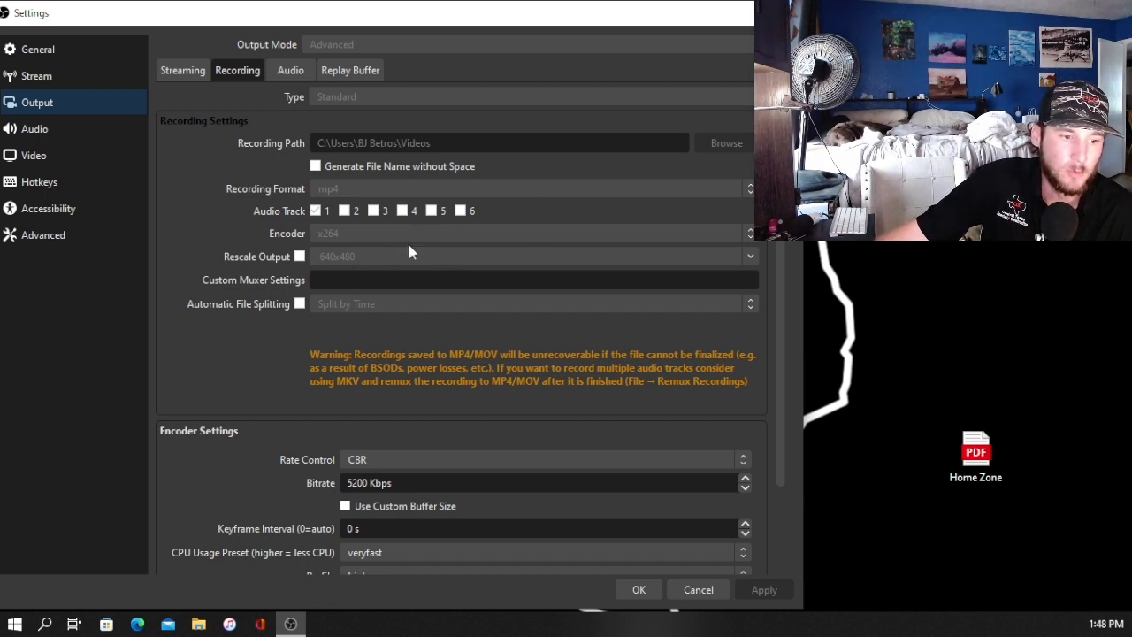
scroll(527, 283, down, 3)
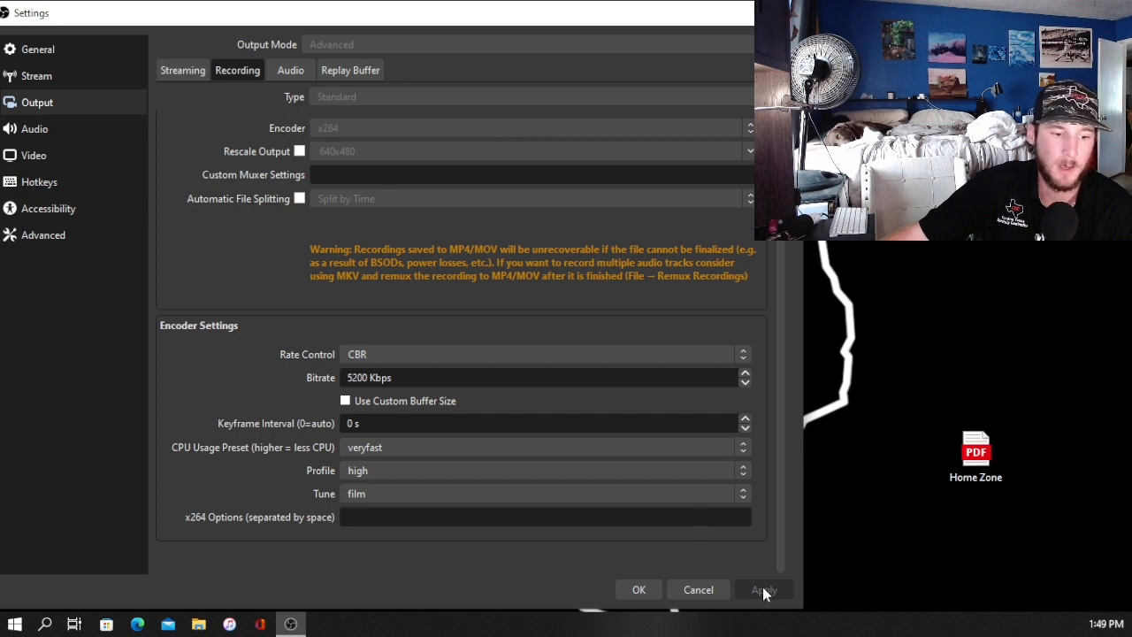
click(280, 70)
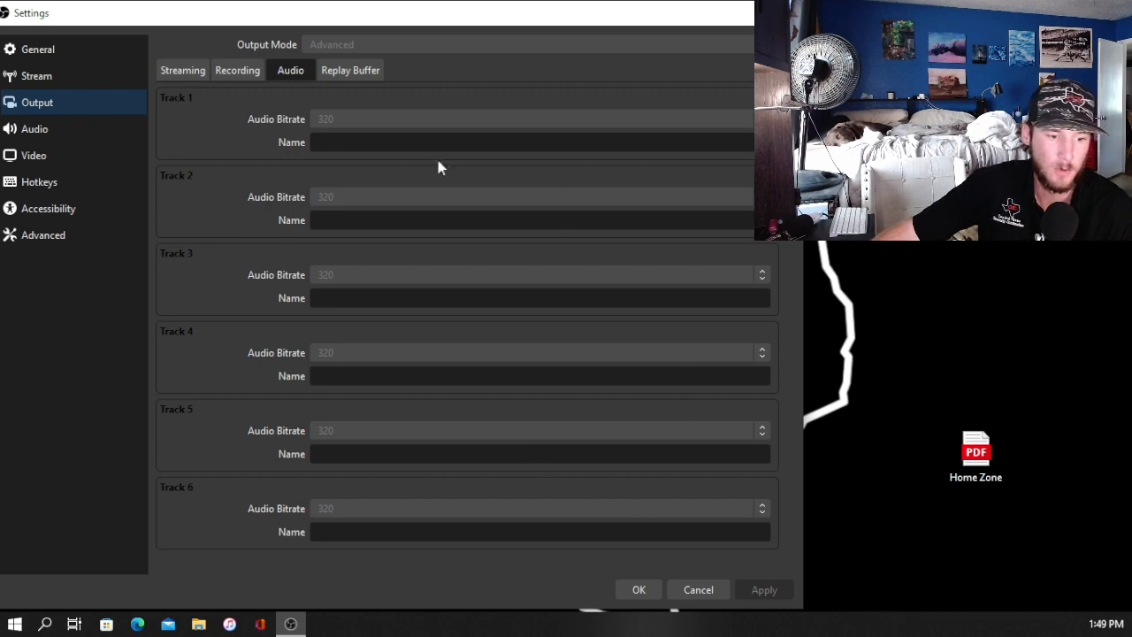
Step: Examine the Audio settings page, including global audio devices and hotkeys
click(55, 126)
scroll(292, 324, down, 3)
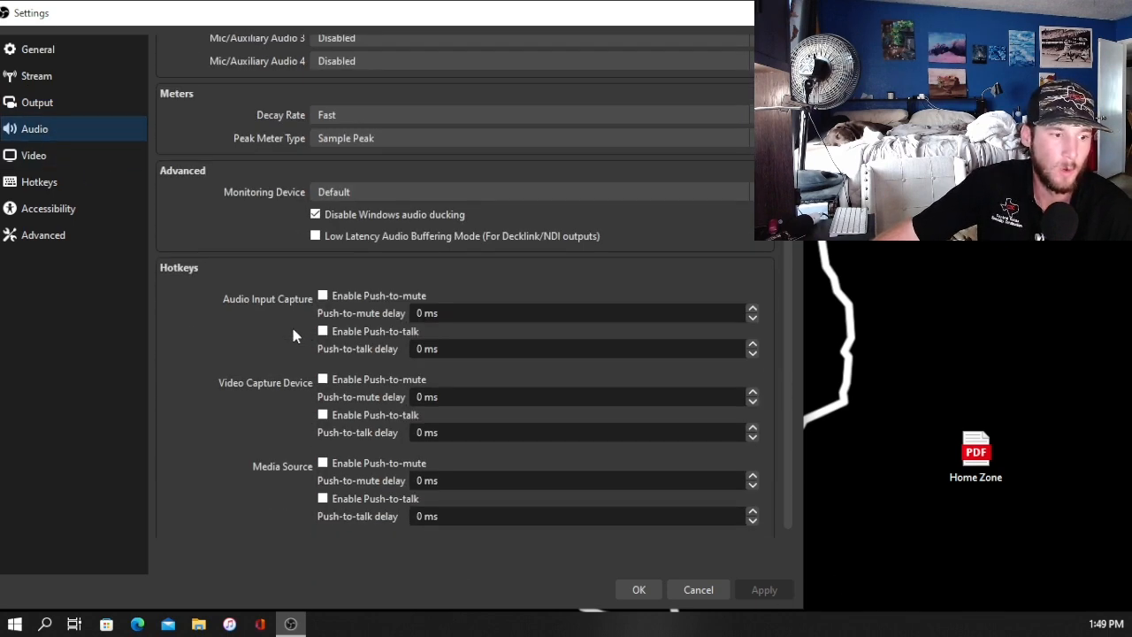
scroll(292, 324, up, 3)
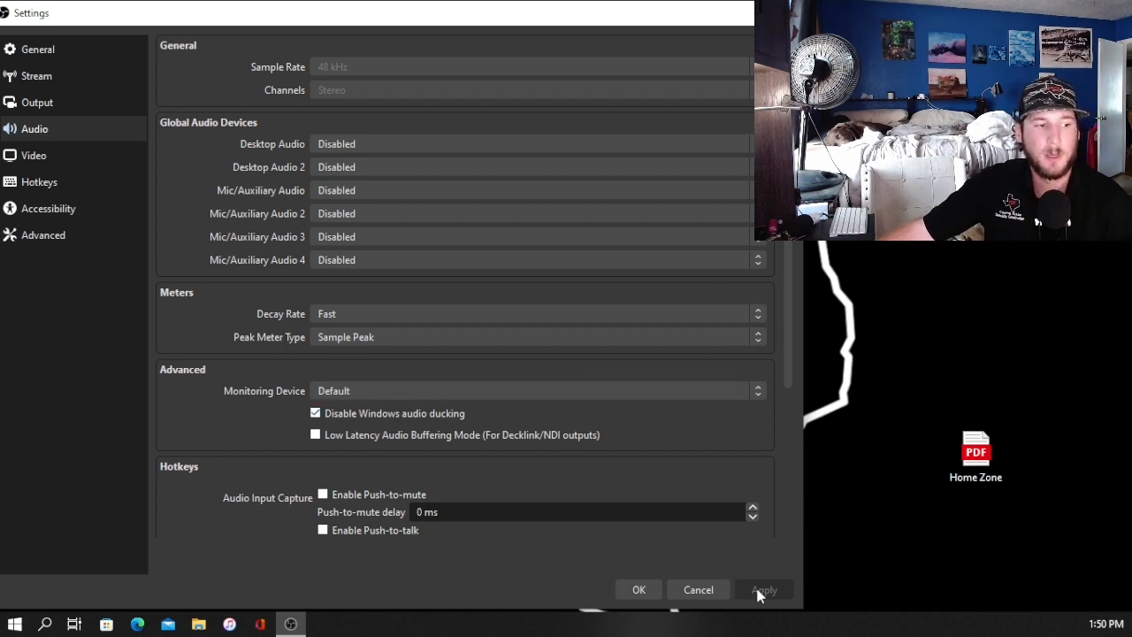
Step: Check the Video and General settings, then save and close the Settings dialog
click(59, 159)
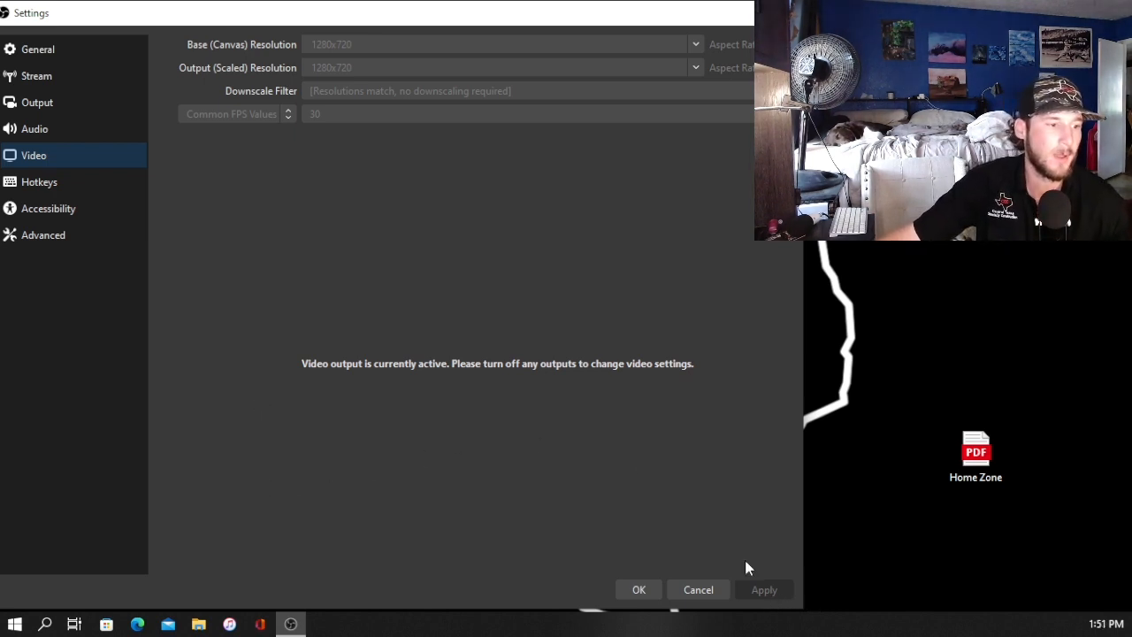
click(98, 50)
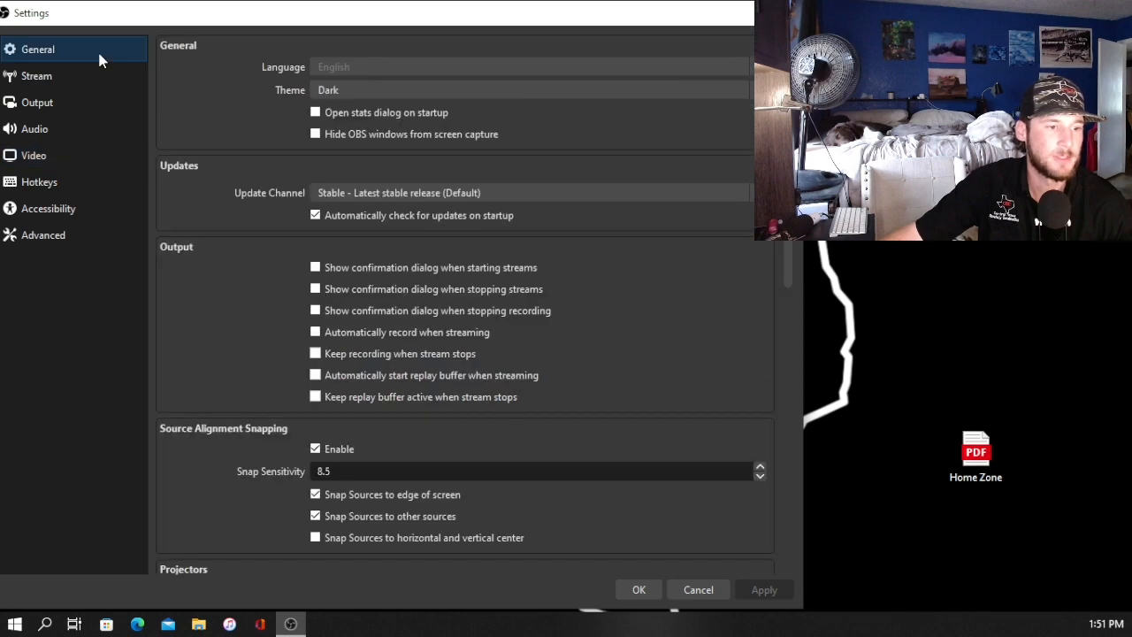
scroll(443, 469, down, 2)
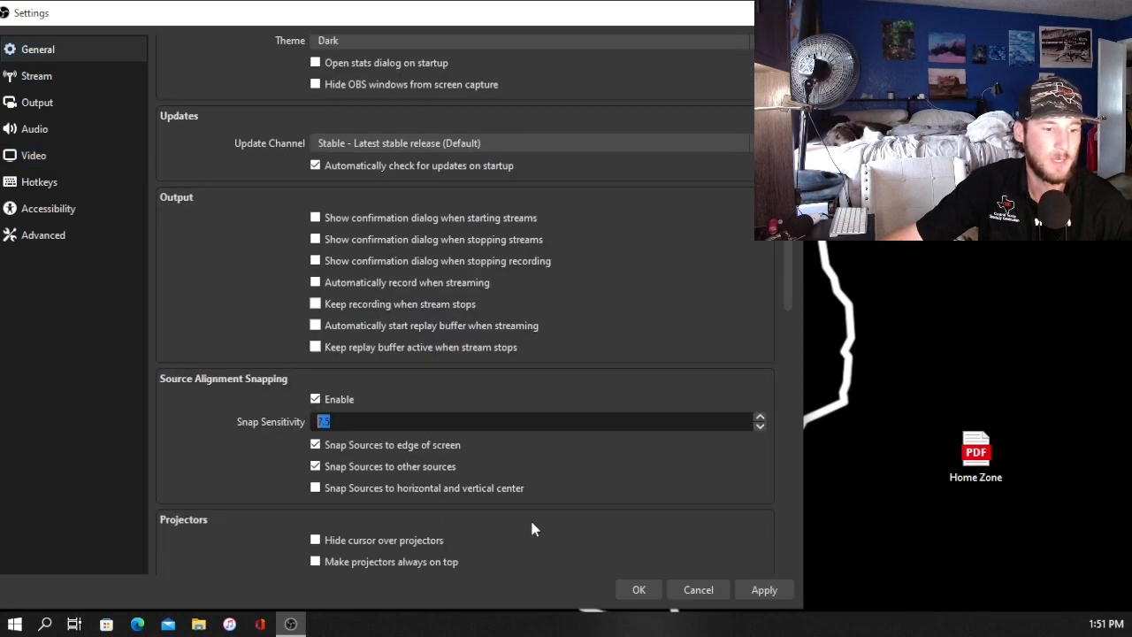
click(632, 597)
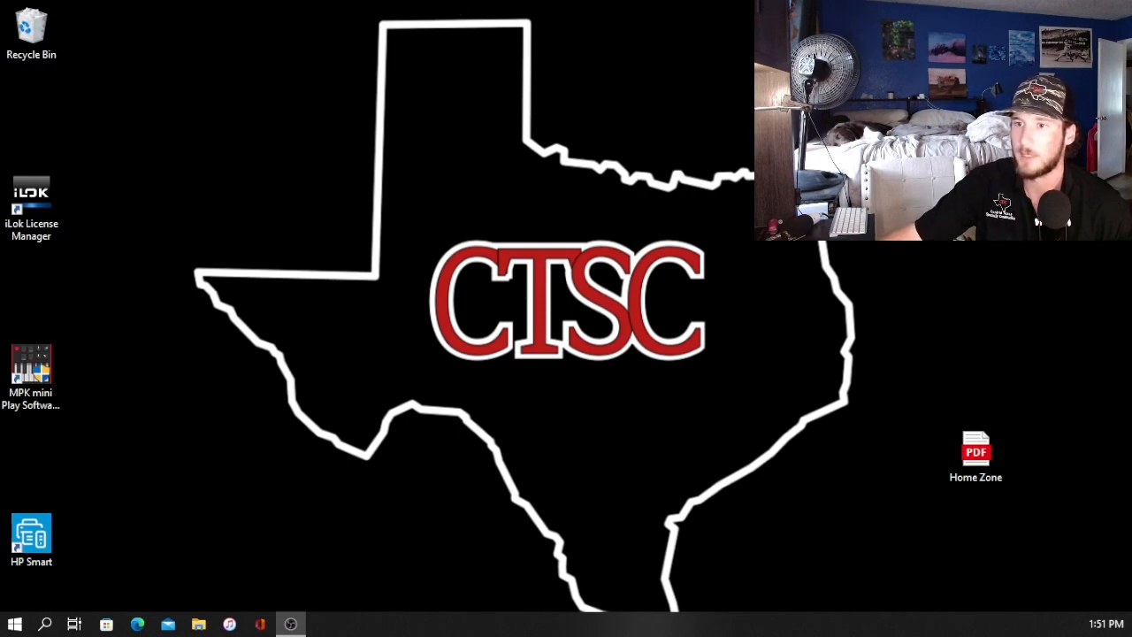
Step: Bring up the OBS main window and maximize it
drag(566, 633, 445, 34)
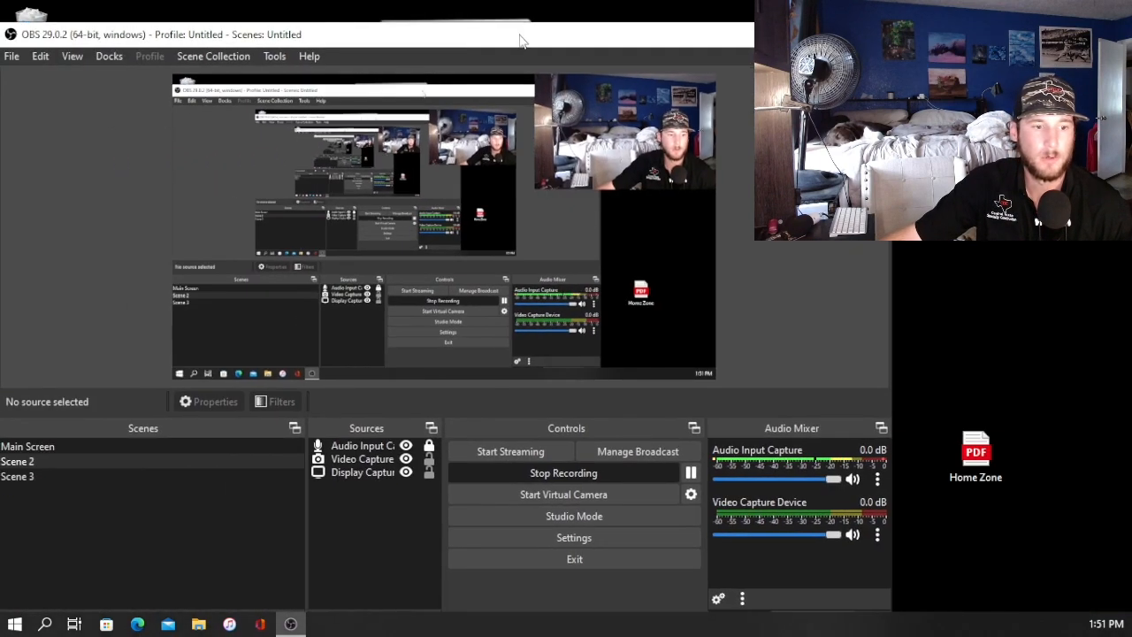
key(super+Up)
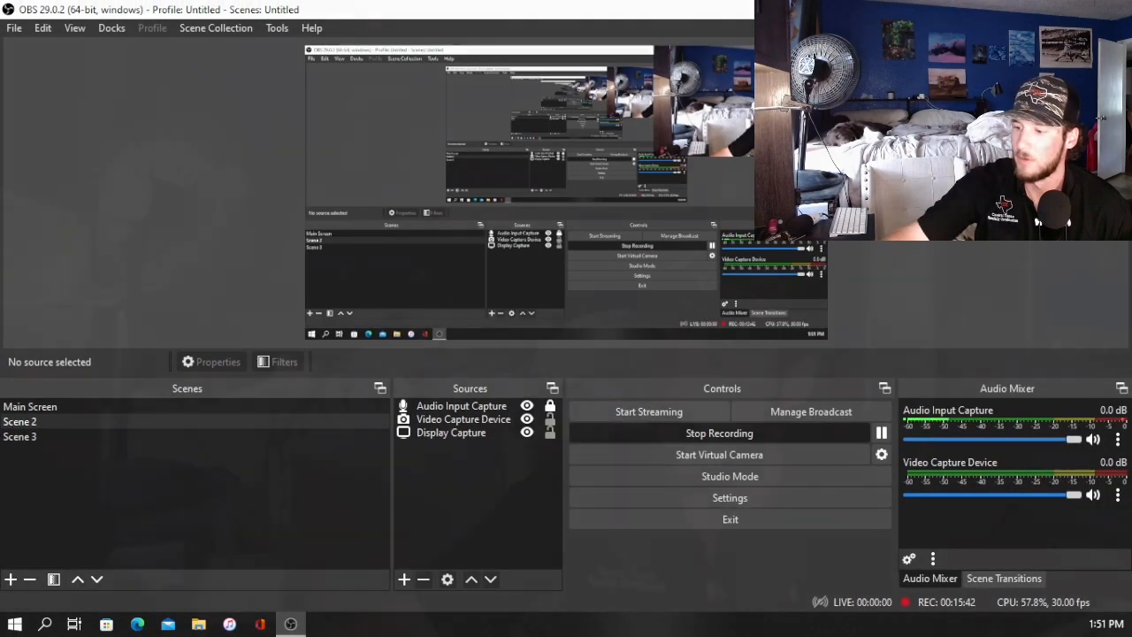
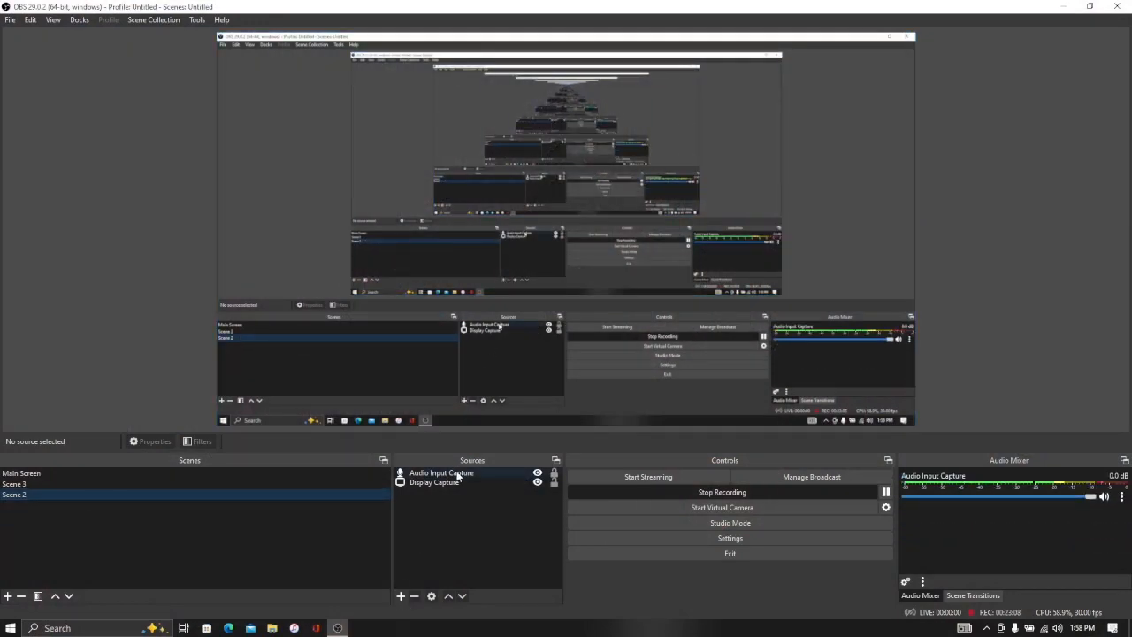
Step: Open the Audio Input Capture source's properties and confirm its microphone device setting
right_click(455, 469)
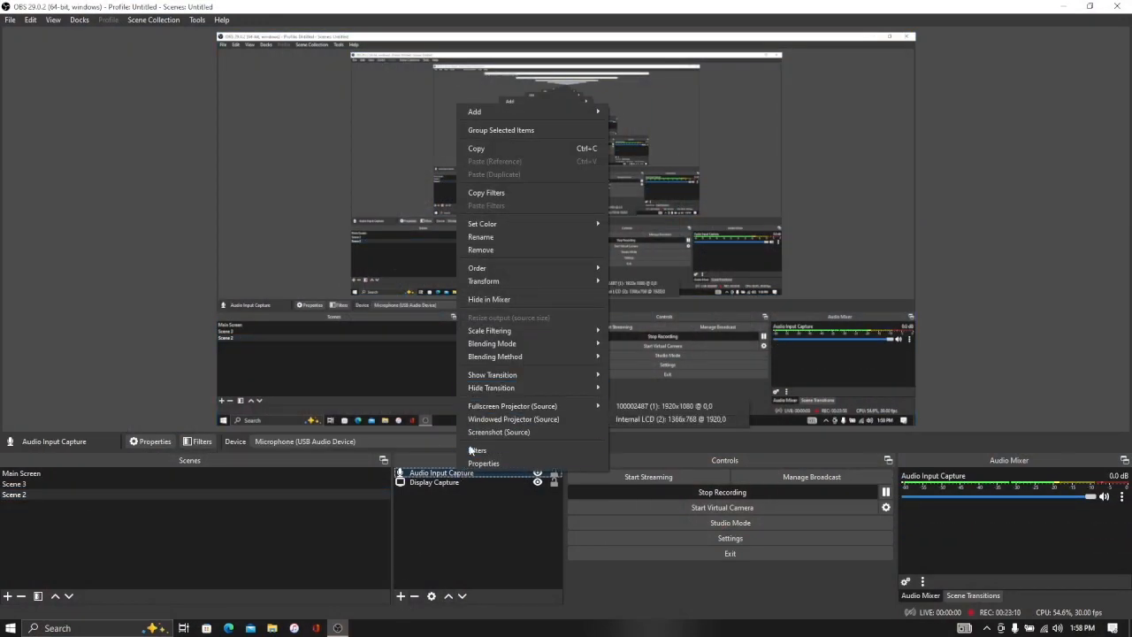
click(427, 525)
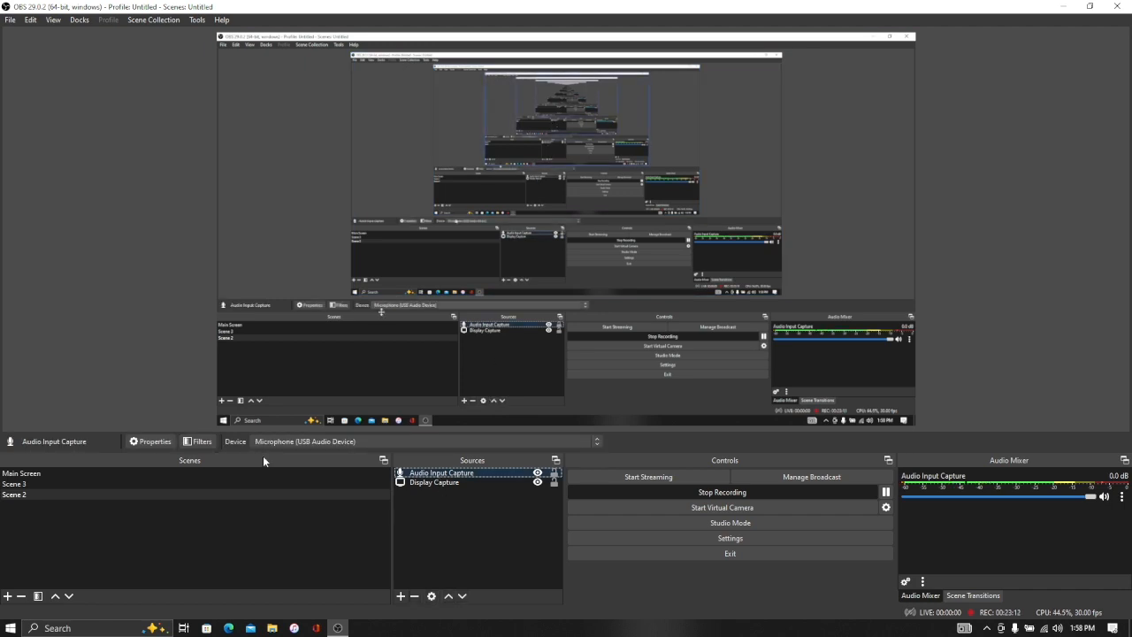
click(152, 441)
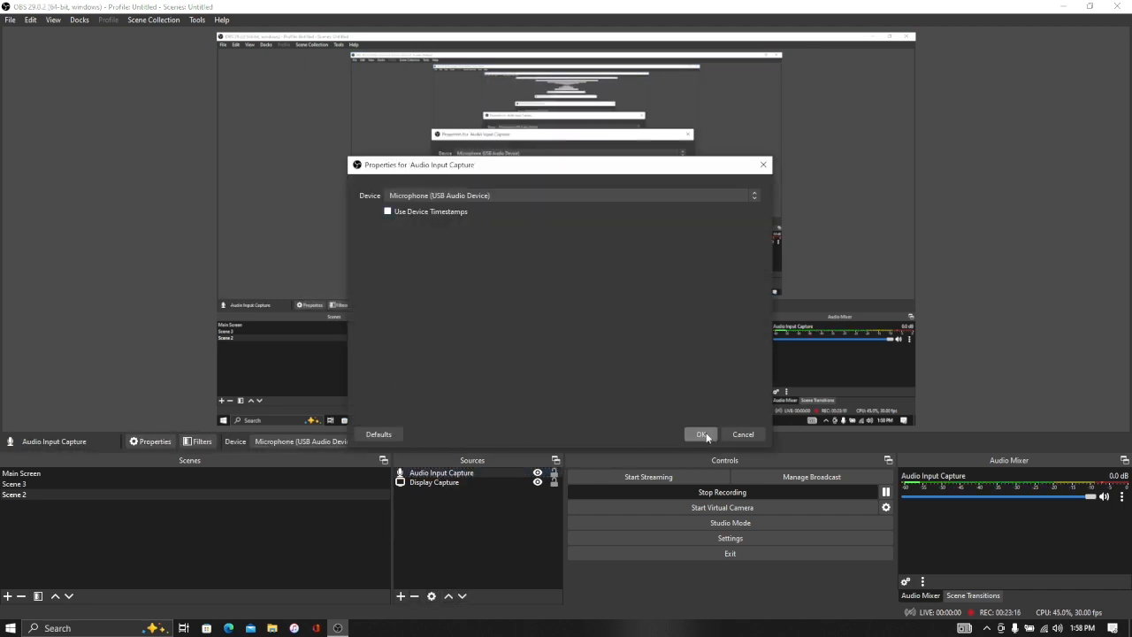
click(700, 435)
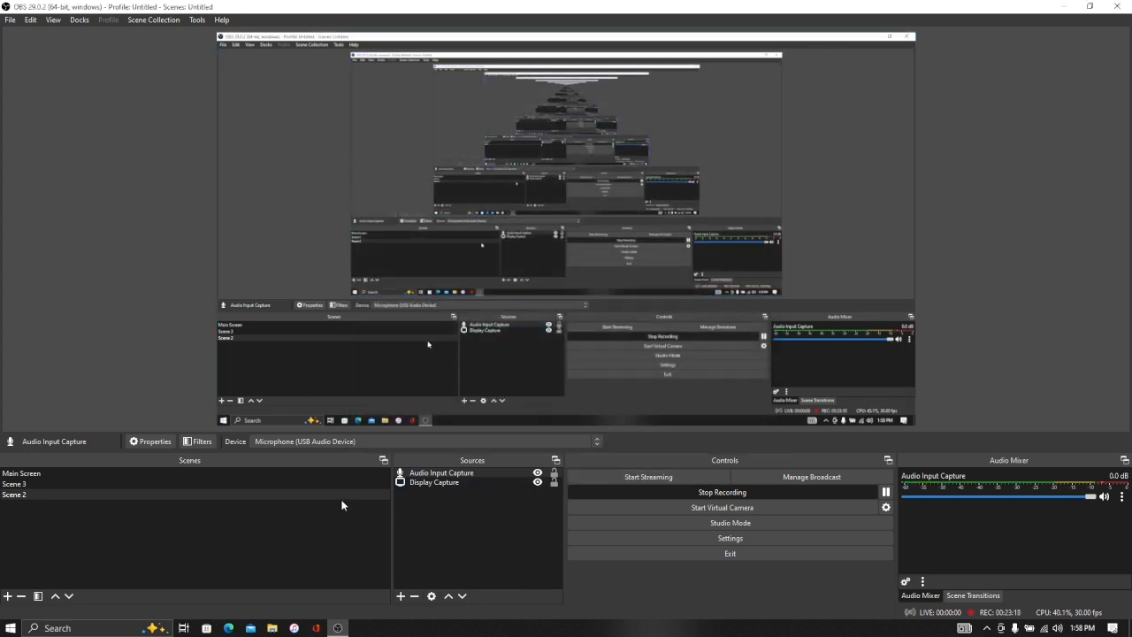
Step: Open the add-source menu to browse the available source types, then dismiss it
right_click(446, 473)
click(456, 511)
click(401, 596)
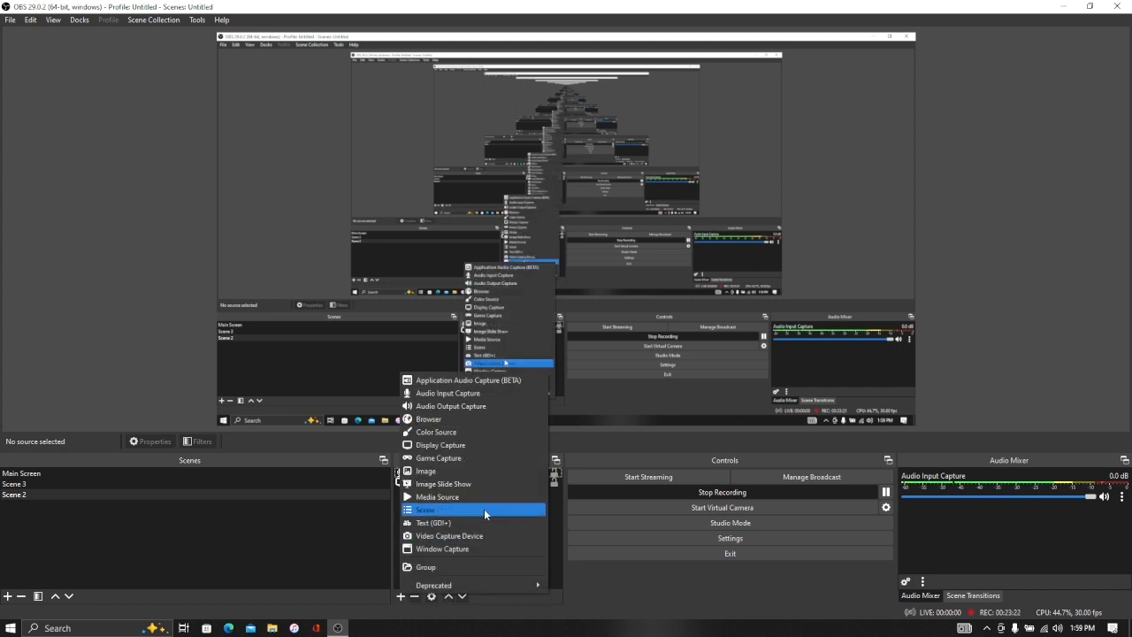
click(104, 379)
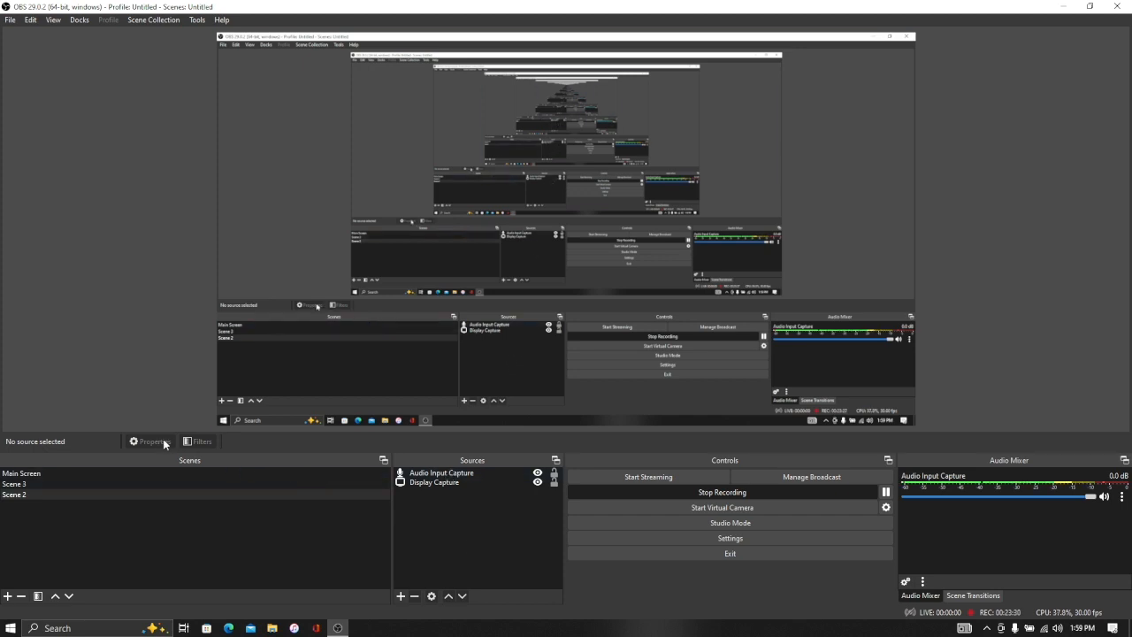
Step: Open the Audio Input Capture filters and inspect the Noise Suppression and Noise Gate filters, then close them
click(449, 472)
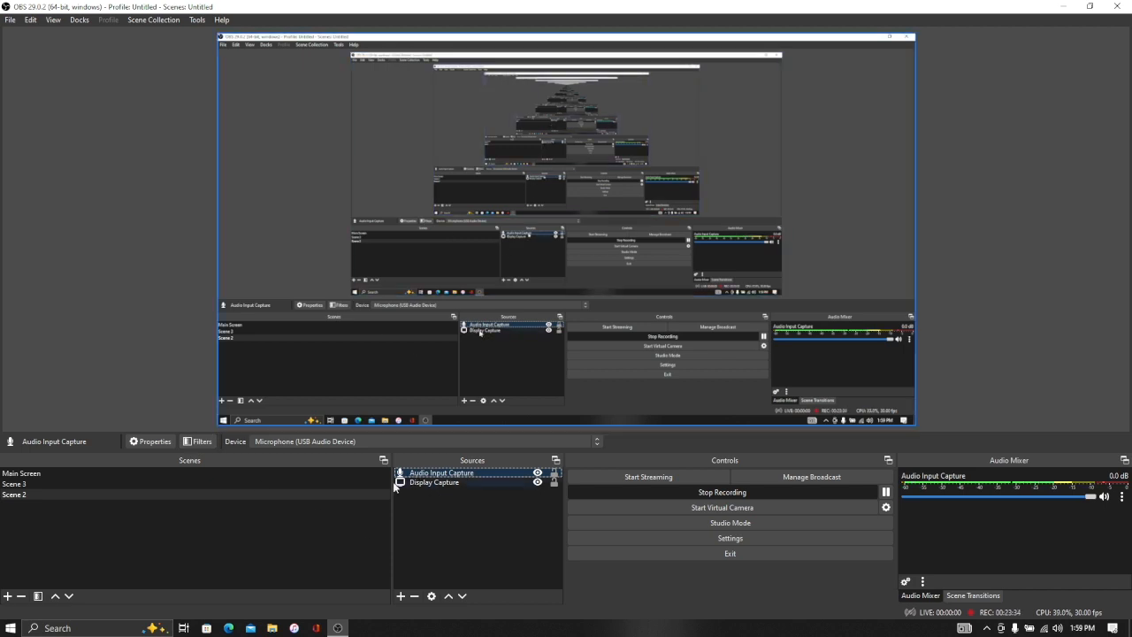
click(213, 444)
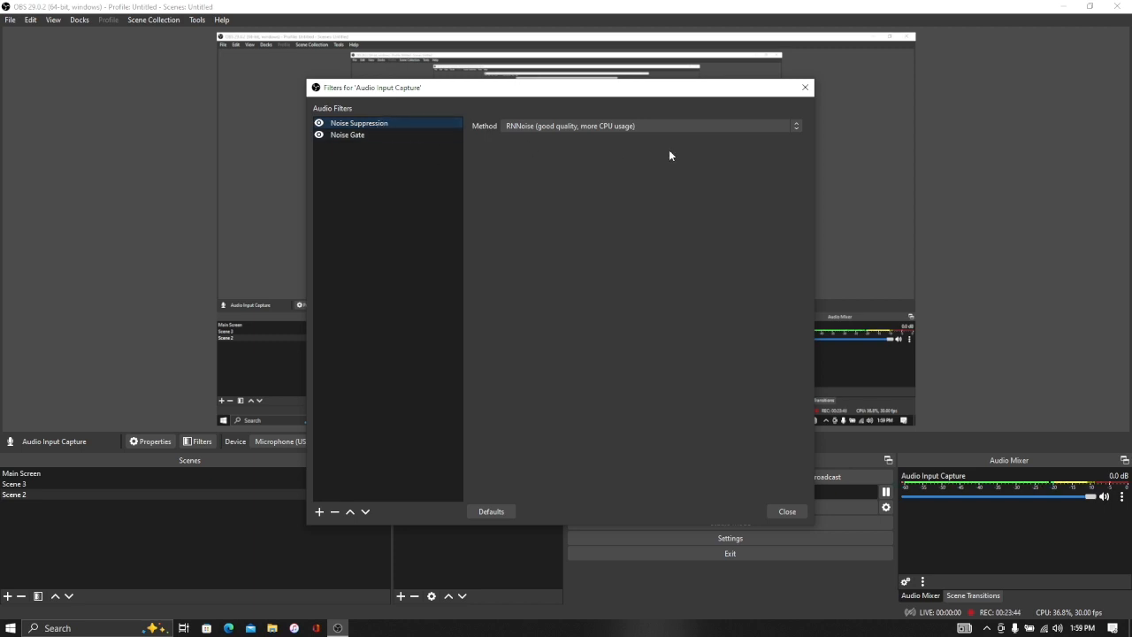
click(365, 136)
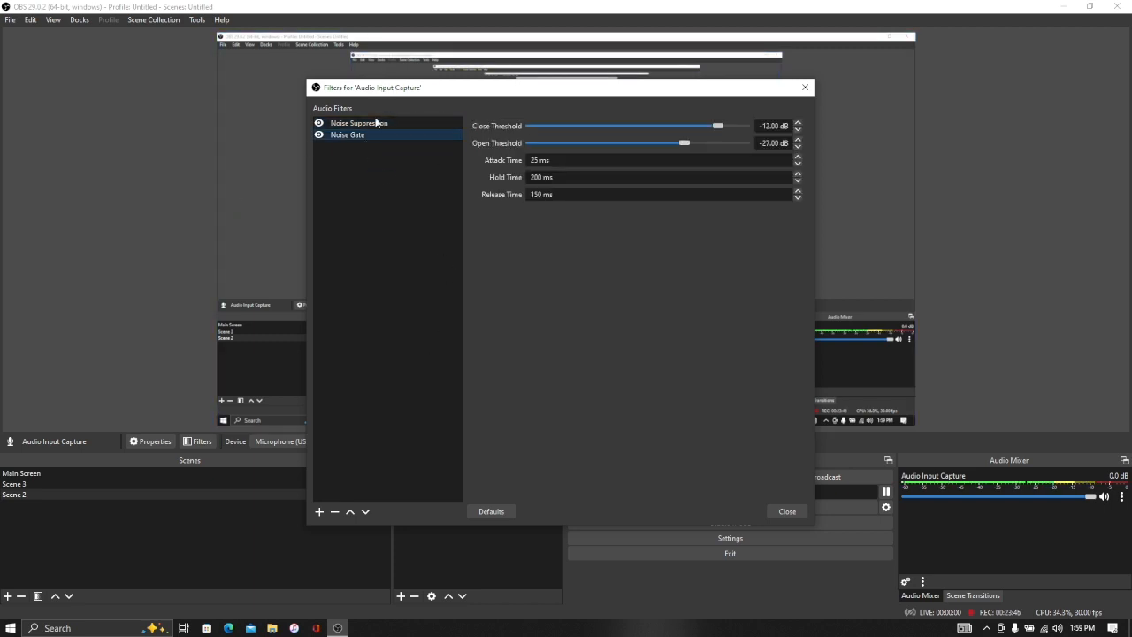
click(374, 127)
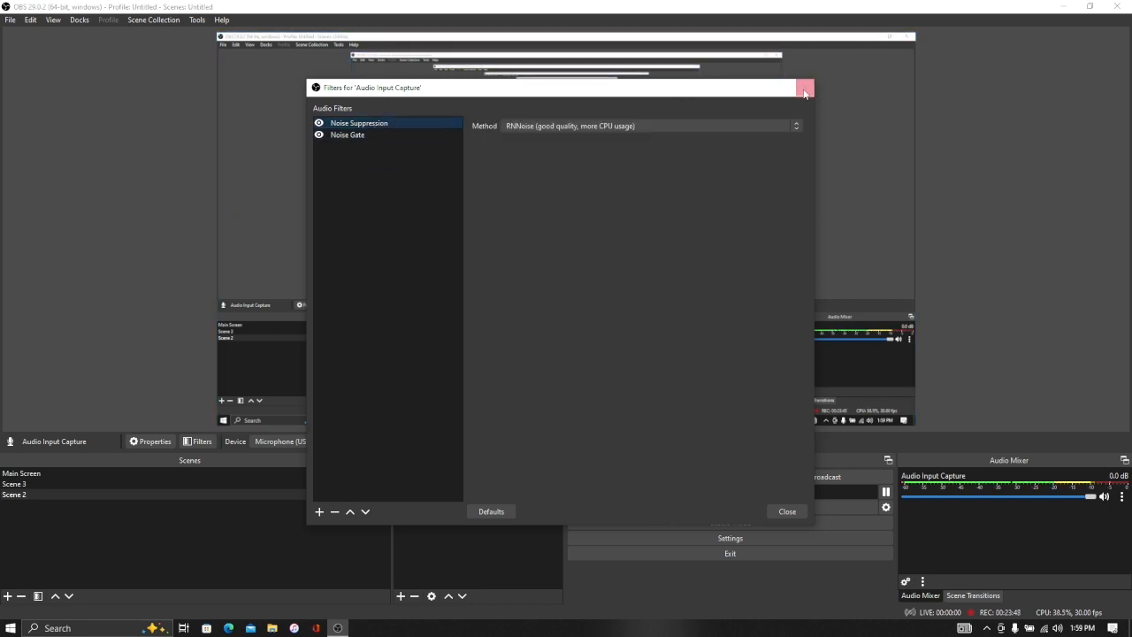
click(1007, 89)
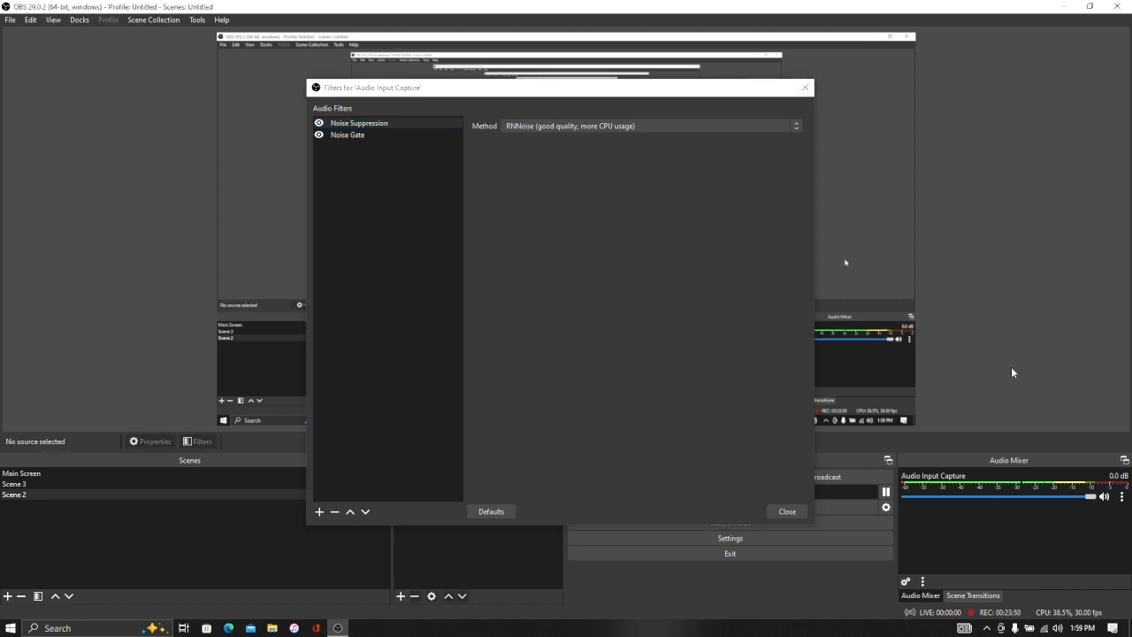
click(786, 512)
Step: Undock the Audio Mixer panel, reposition it, and dock it between the Controls and Scene Transitions panels
drag(1053, 458, 582, 217)
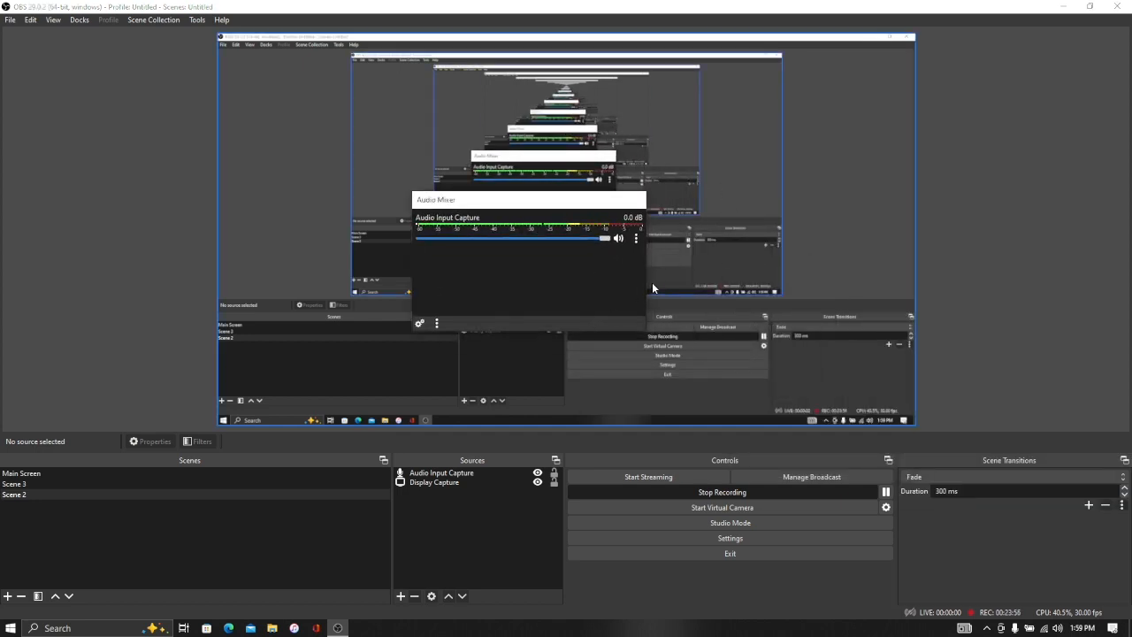
drag(645, 271, 961, 264)
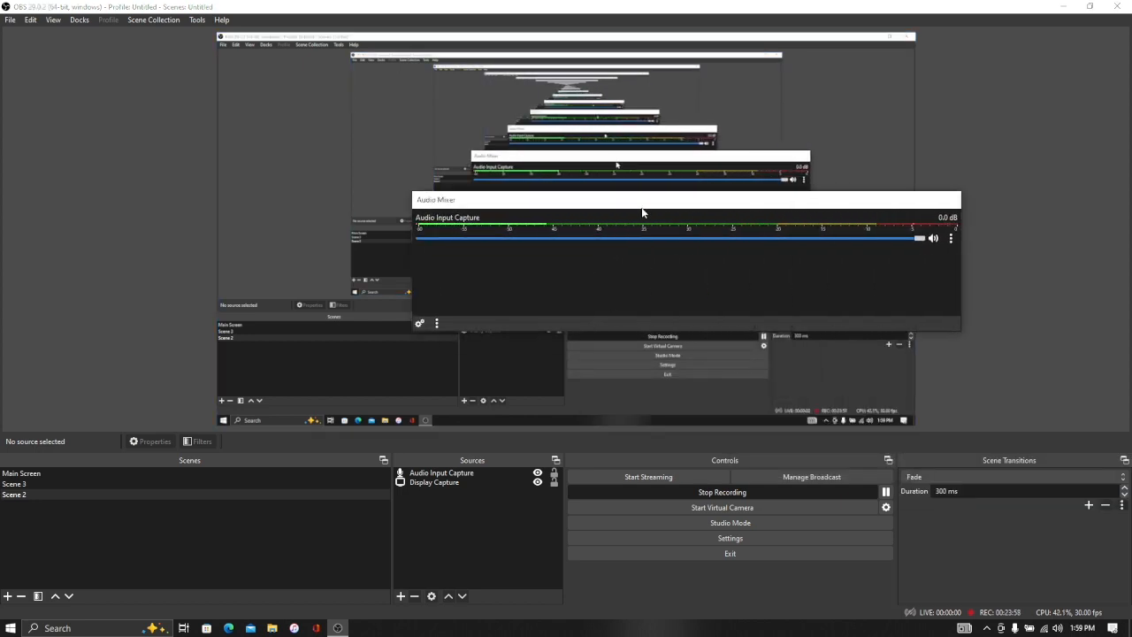
drag(642, 189, 607, 28)
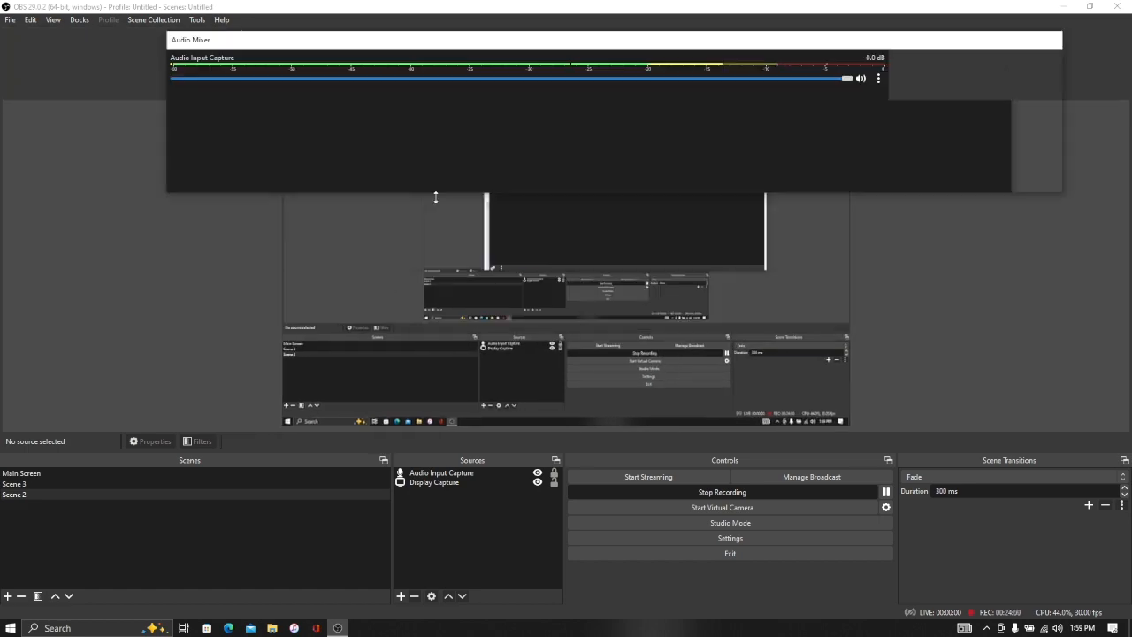
double_click(478, 18)
click(752, 45)
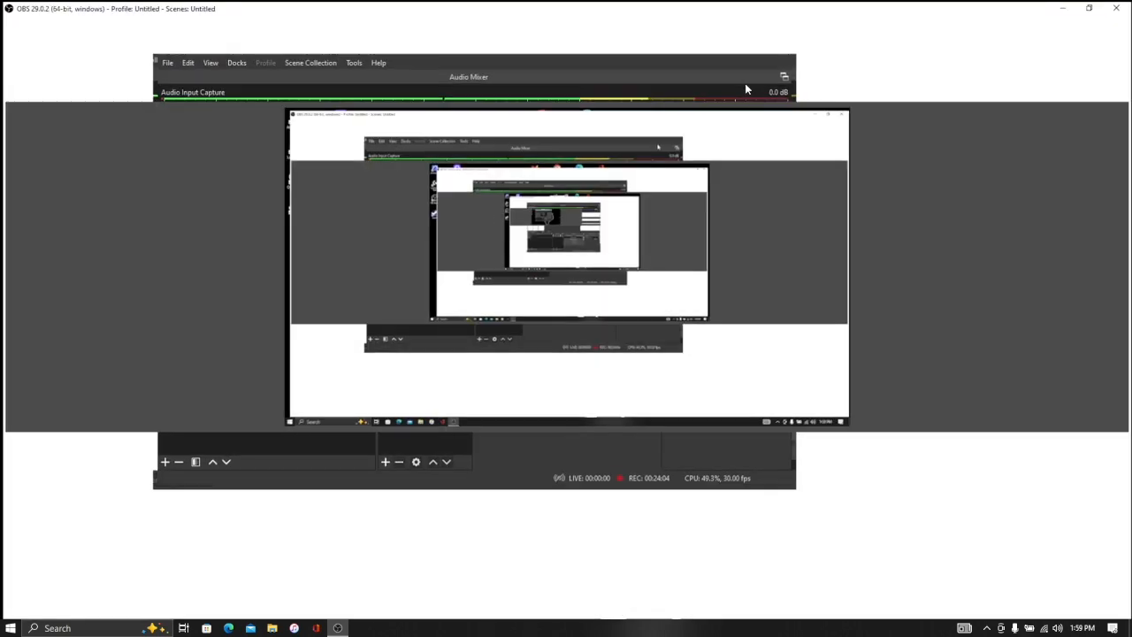
drag(779, 36, 667, 313)
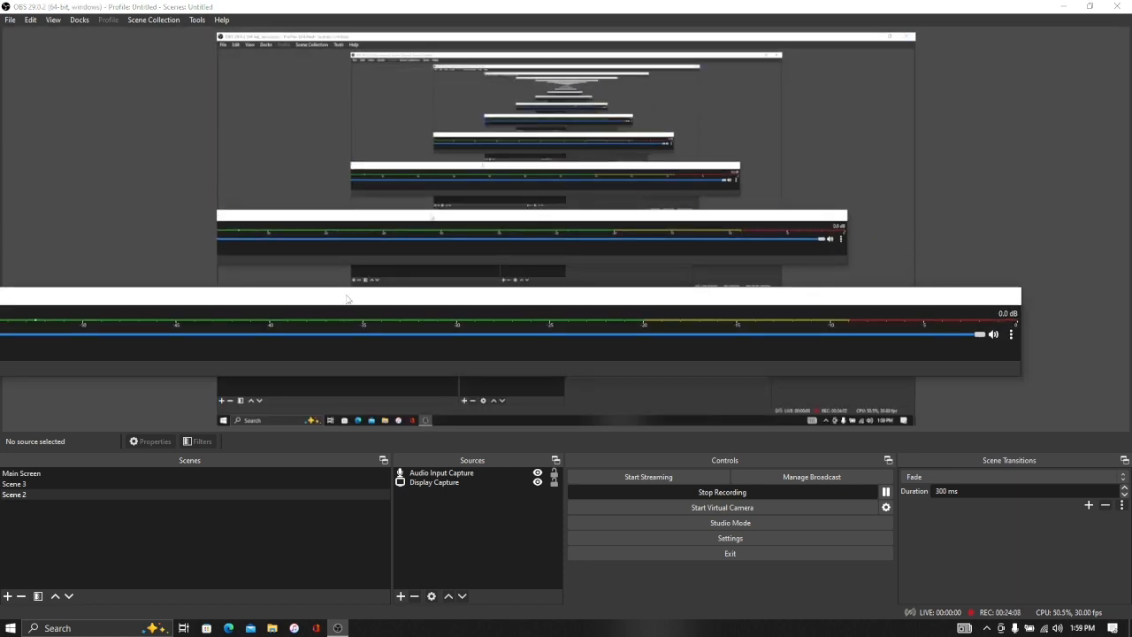
drag(347, 299, 498, 245)
drag(32, 277, 419, 273)
drag(520, 243, 283, 129)
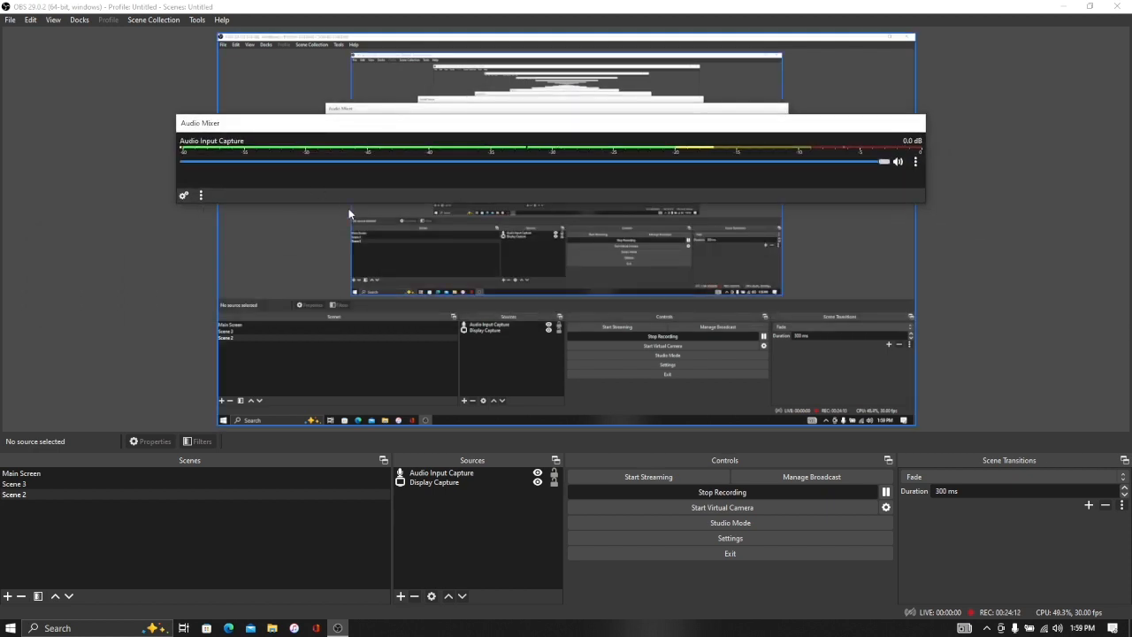
drag(354, 203, 351, 317)
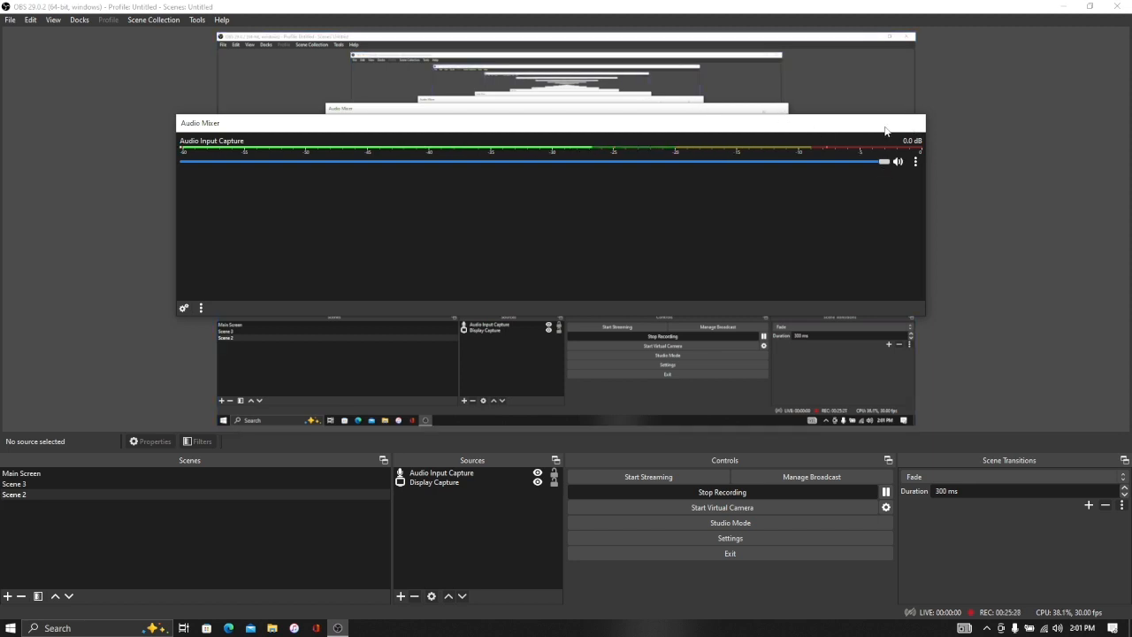
drag(885, 130, 876, 467)
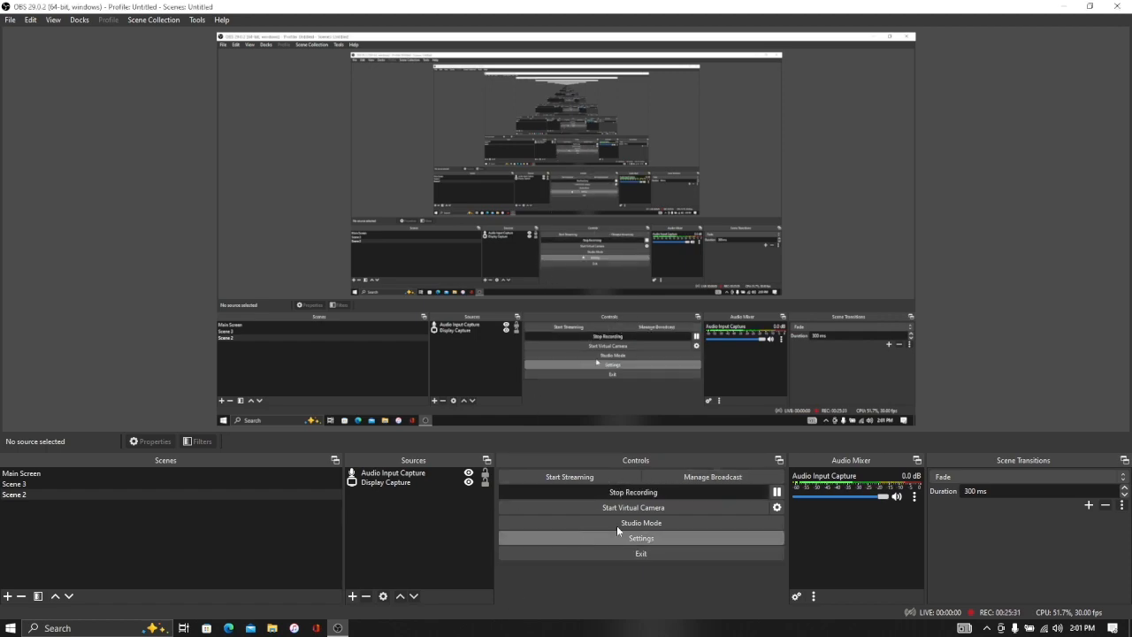
Step: Open Settings briefly, then reopen the Audio Input Capture filters and select the Noise Gate filter
click(641, 538)
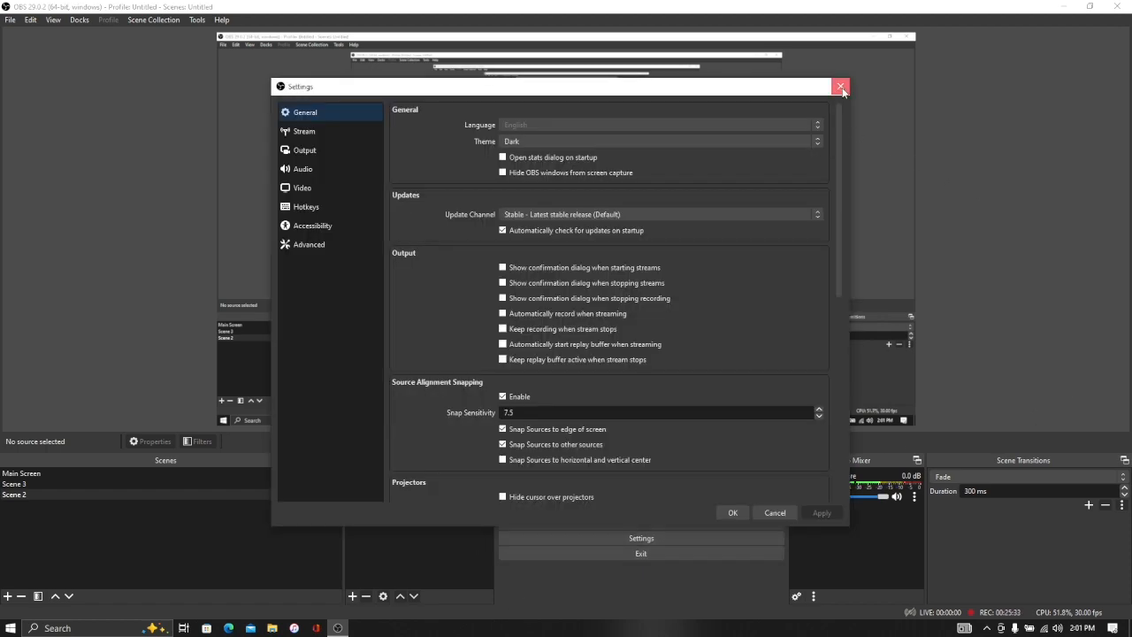
click(841, 89)
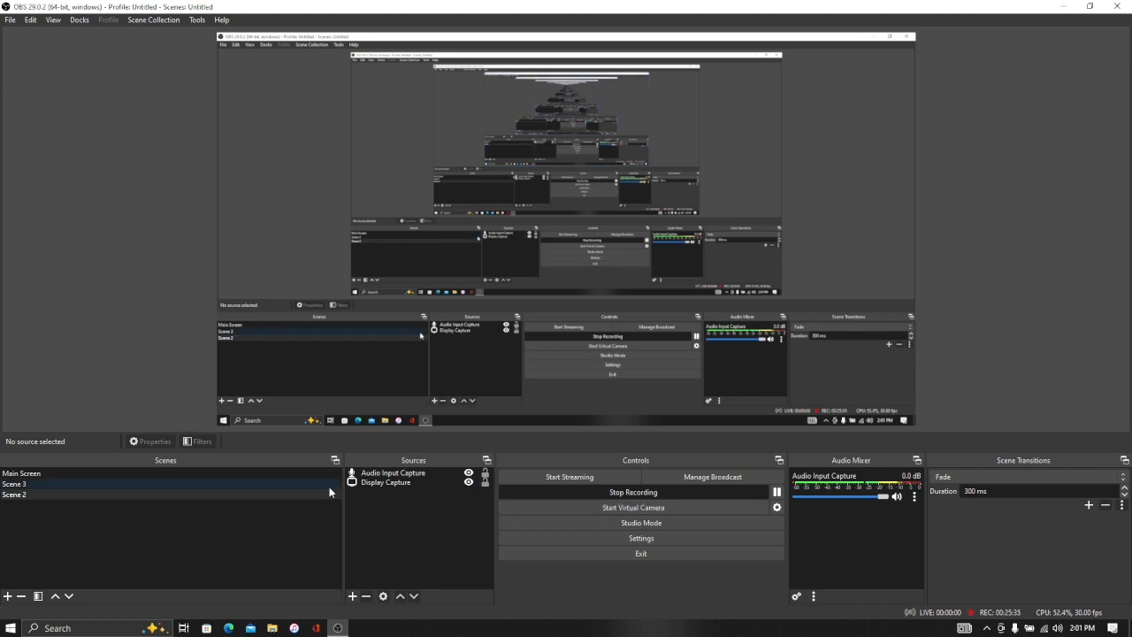
click(399, 470)
right_click(399, 471)
click(421, 445)
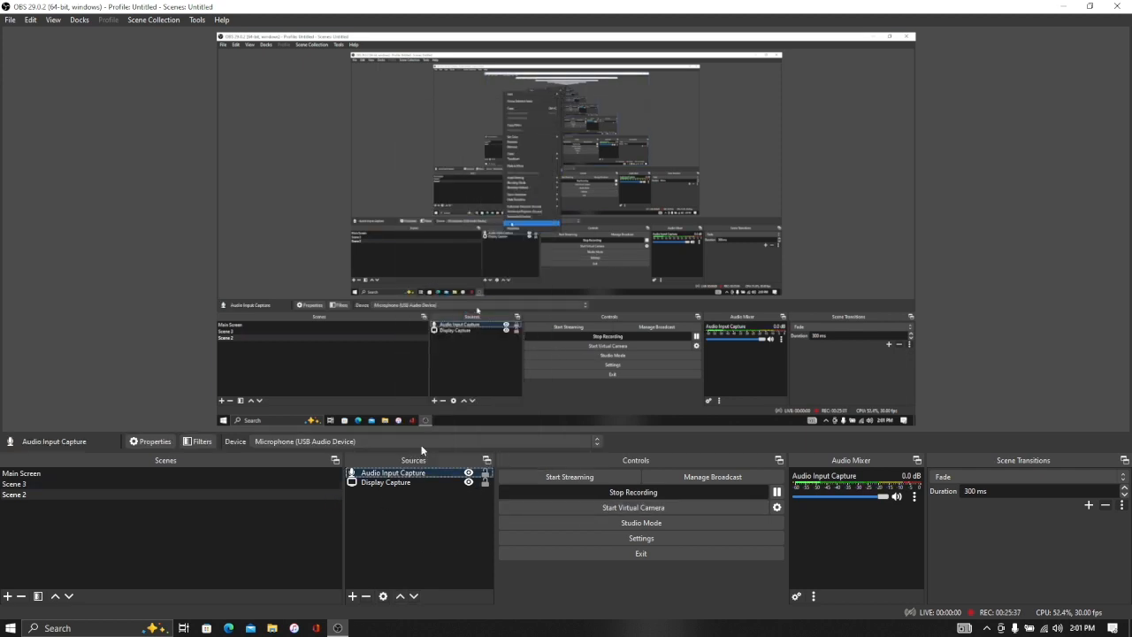
click(395, 135)
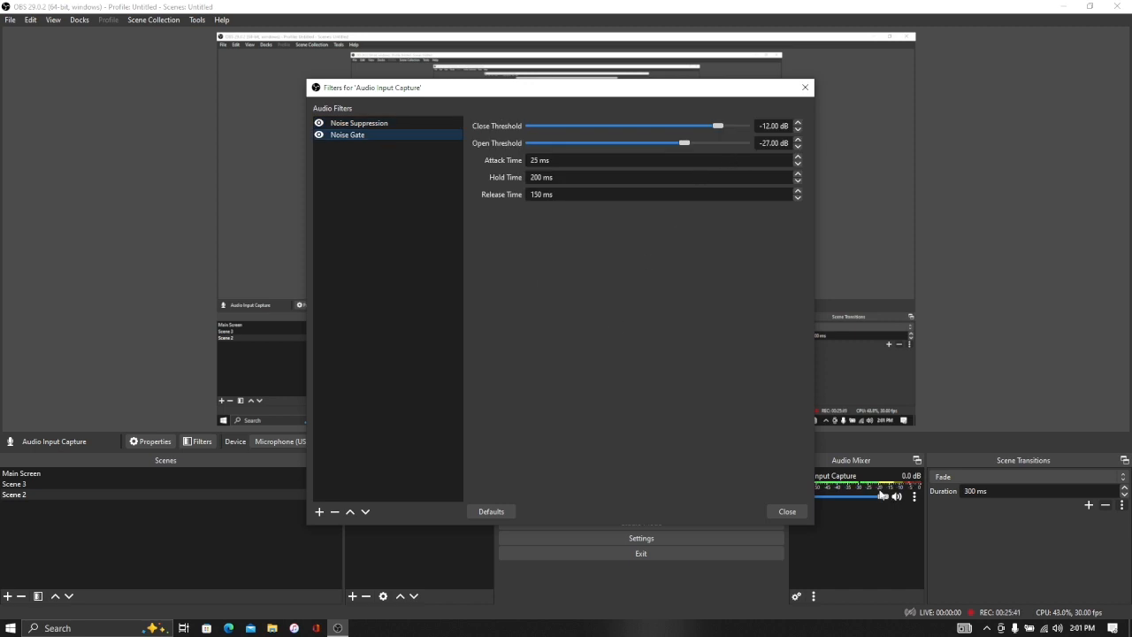
Step: Undock the Audio Mixer as a floating window over the filters dialog and widen it
drag(865, 464, 643, 290)
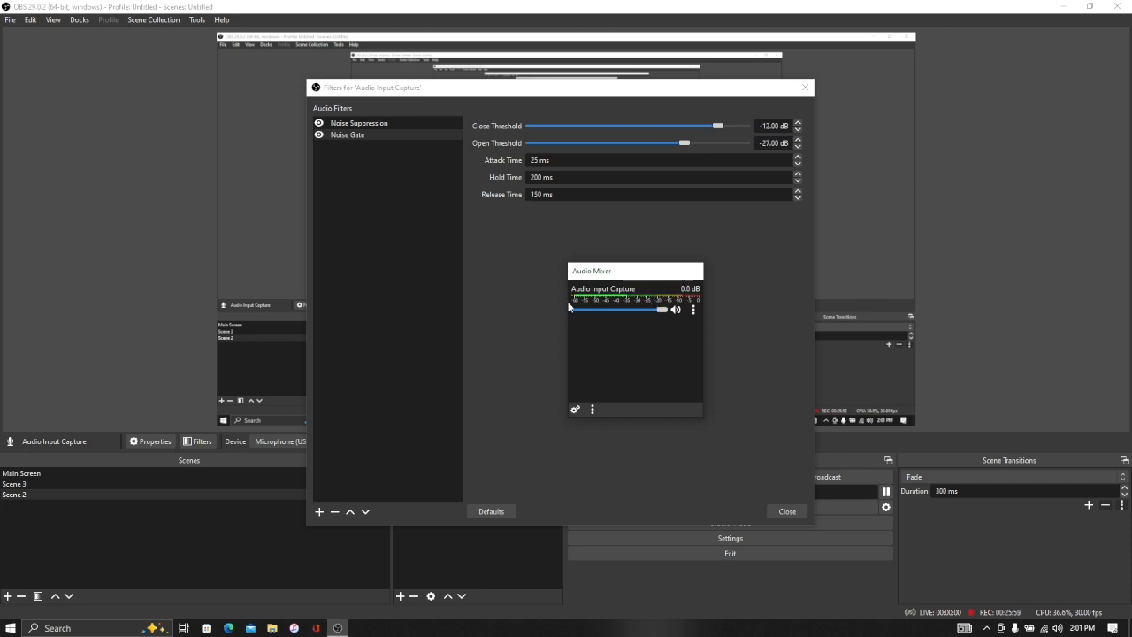
drag(569, 305, 380, 292)
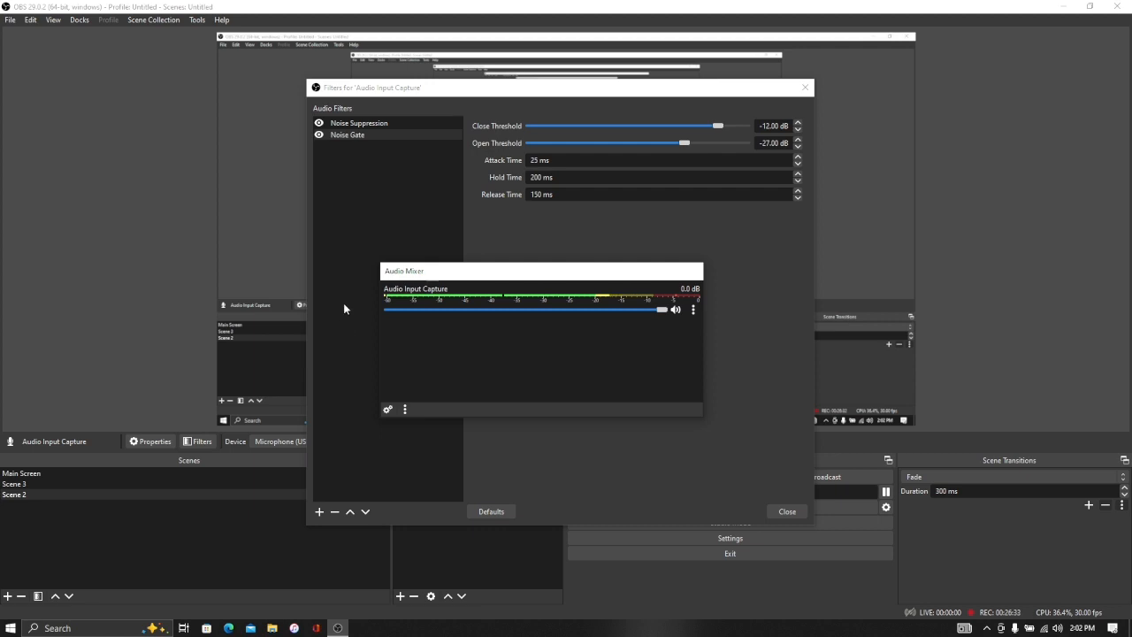
Step: Review the Noise Suppression method options, keep RNNoise, and close the filters dialog
click(573, 248)
click(332, 124)
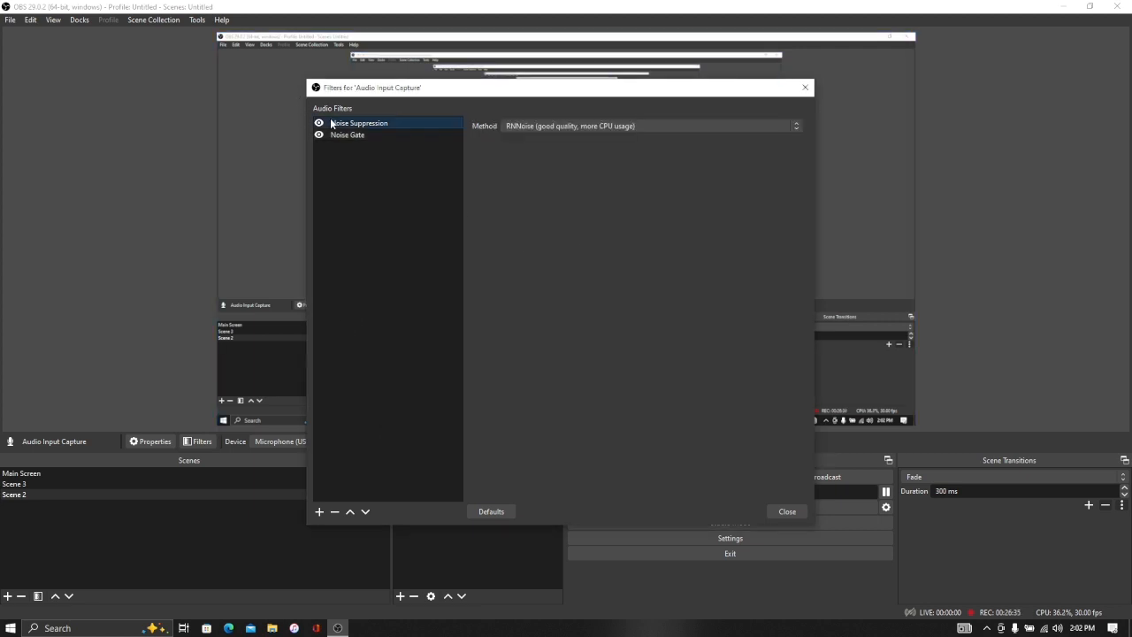
click(565, 127)
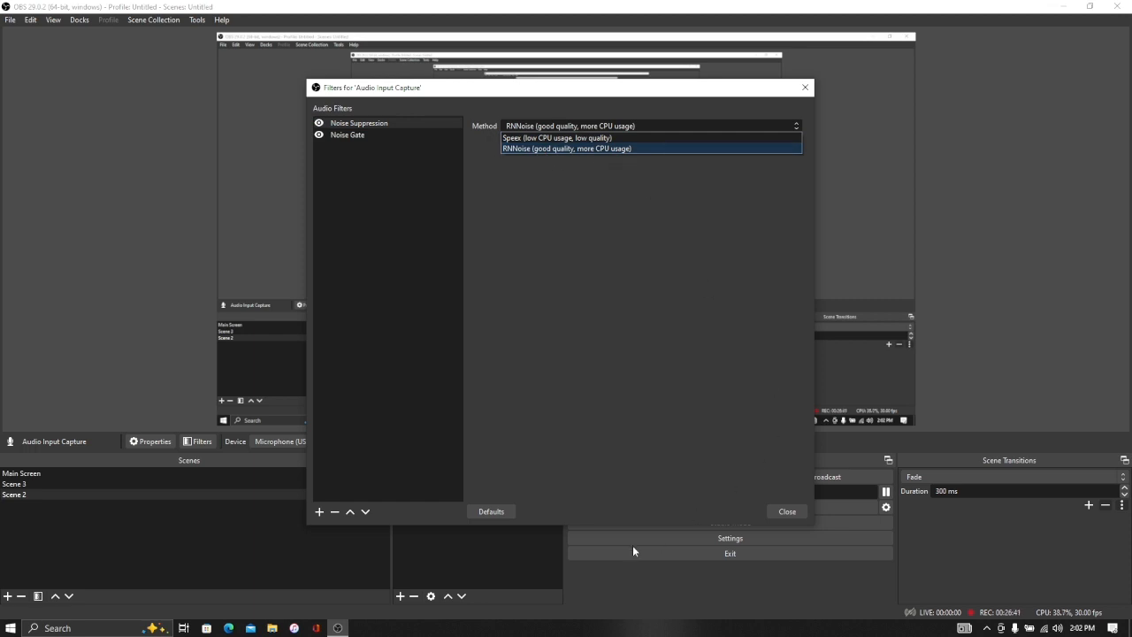
click(800, 111)
click(805, 86)
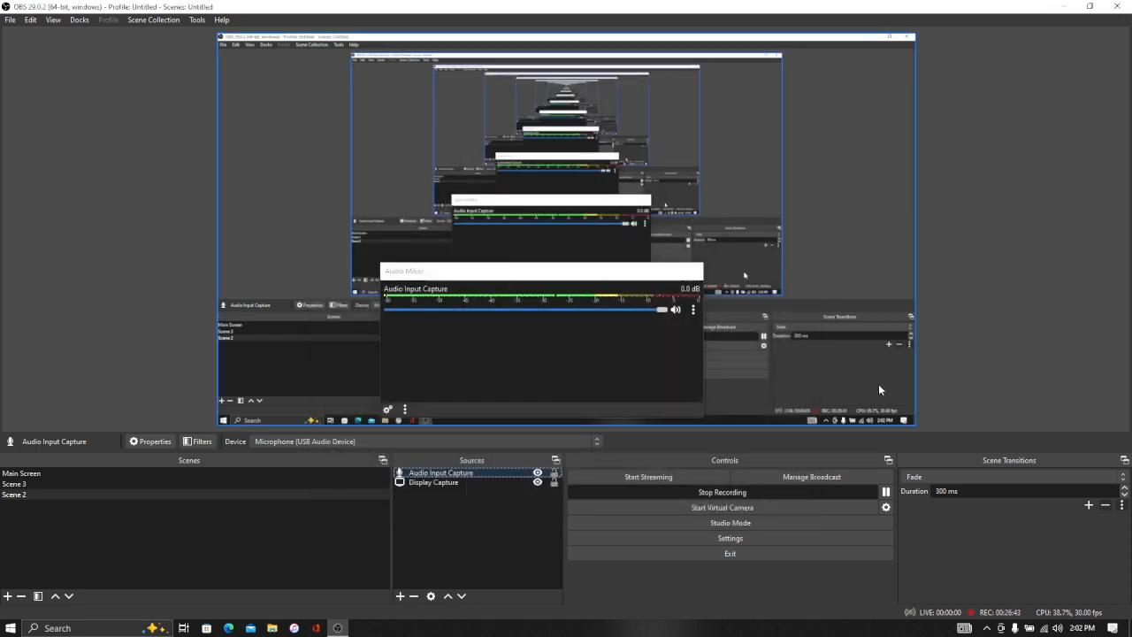